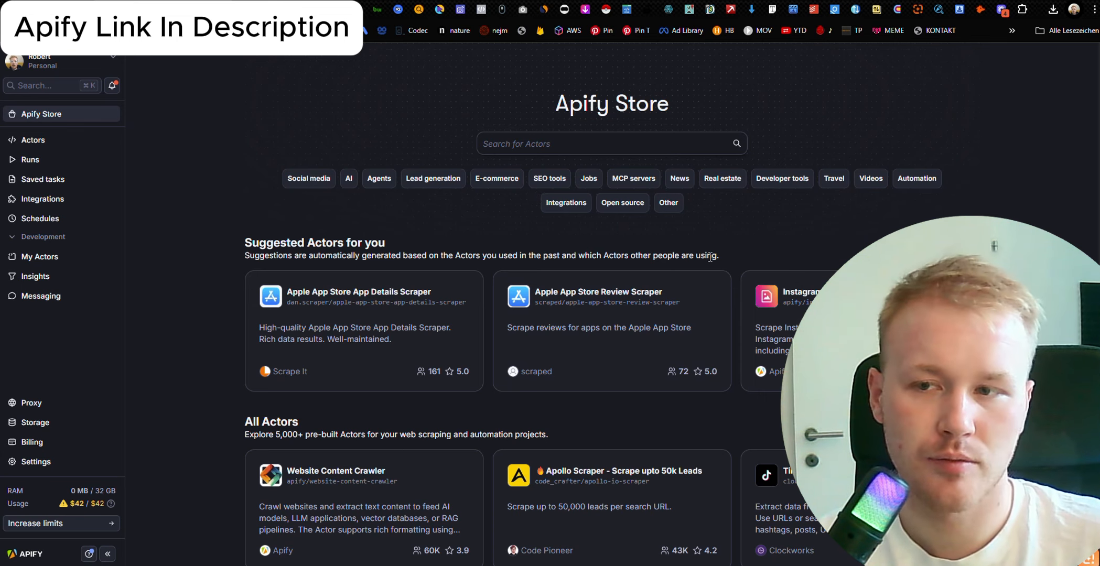
- Look over the suggested Actors and the full Actor listing on the Apify Store page
left_click_drag(514, 122, 713, 110)
left_click(691, 152)
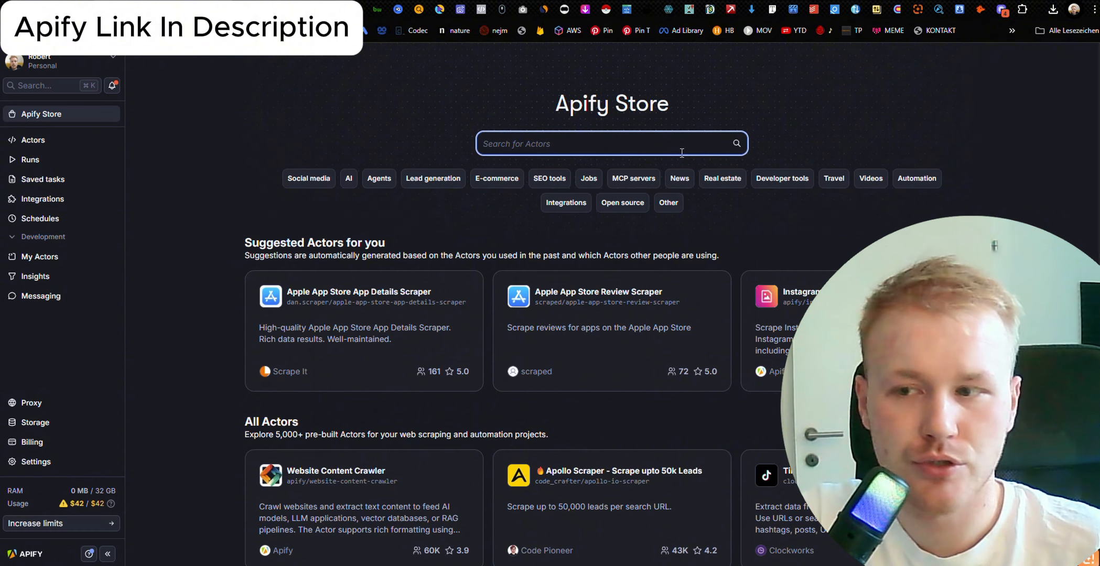
left_click_drag(301, 243, 337, 244)
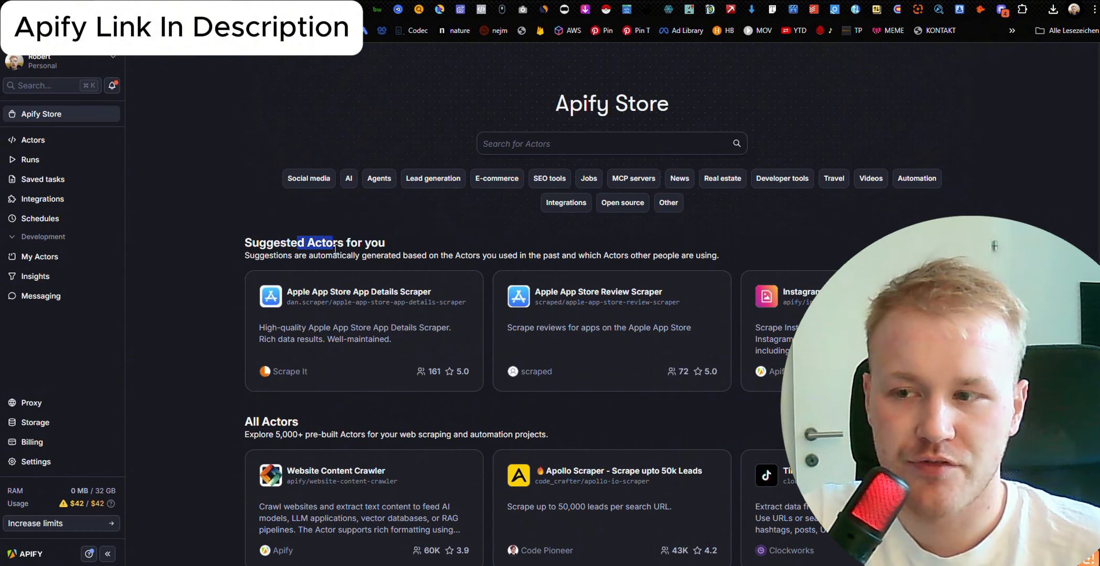
double_click(335, 243)
scroll(445, 220, "down", 1)
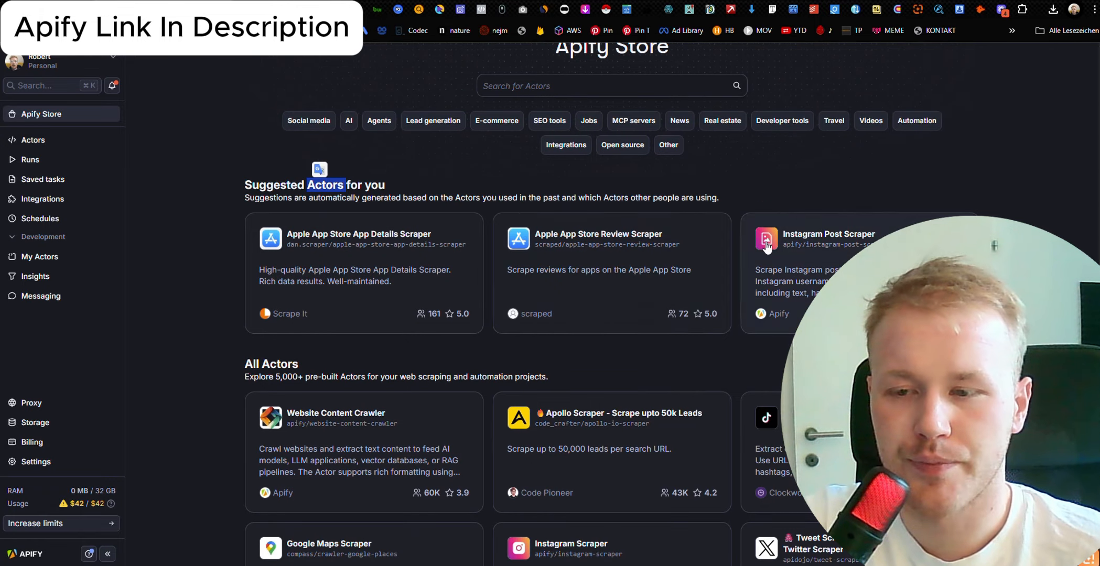
scroll(620, 252, "down", 3)
scroll(604, 177, "up", 4)
left_click(399, 224)
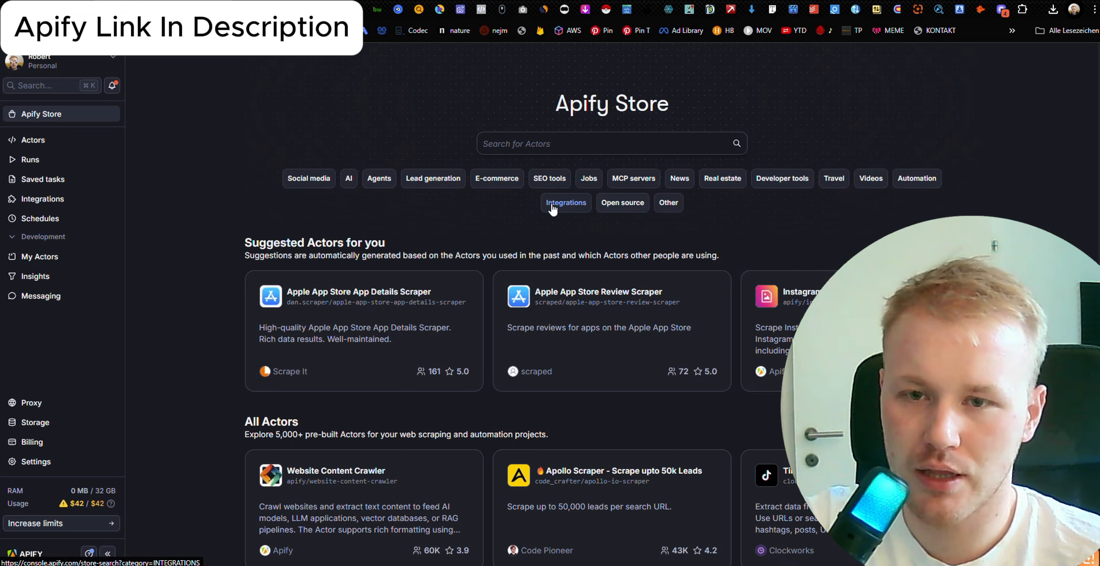
- Filter the store to the AI category and open the Website Content Crawler Actor
left_click(353, 178)
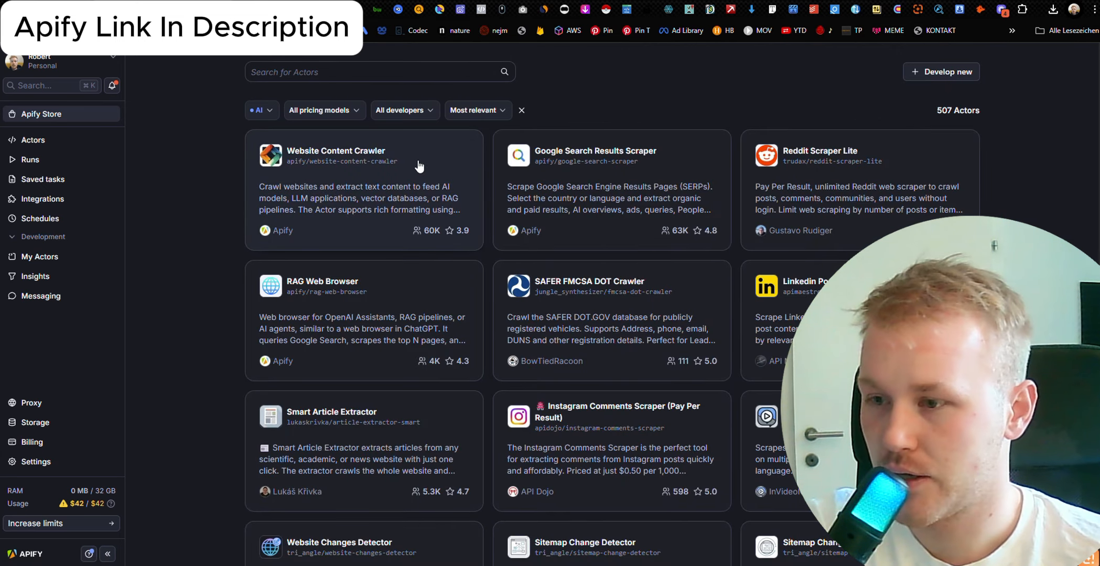
scroll(370, 304, "down", 2)
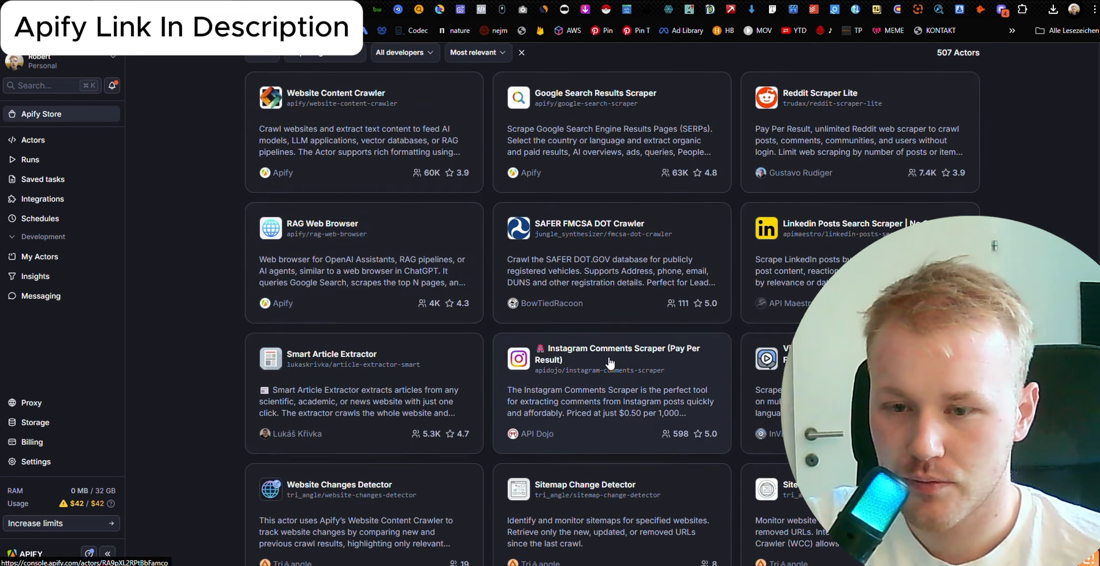
scroll(609, 343, "down", 5)
scroll(547, 368, "up", 8)
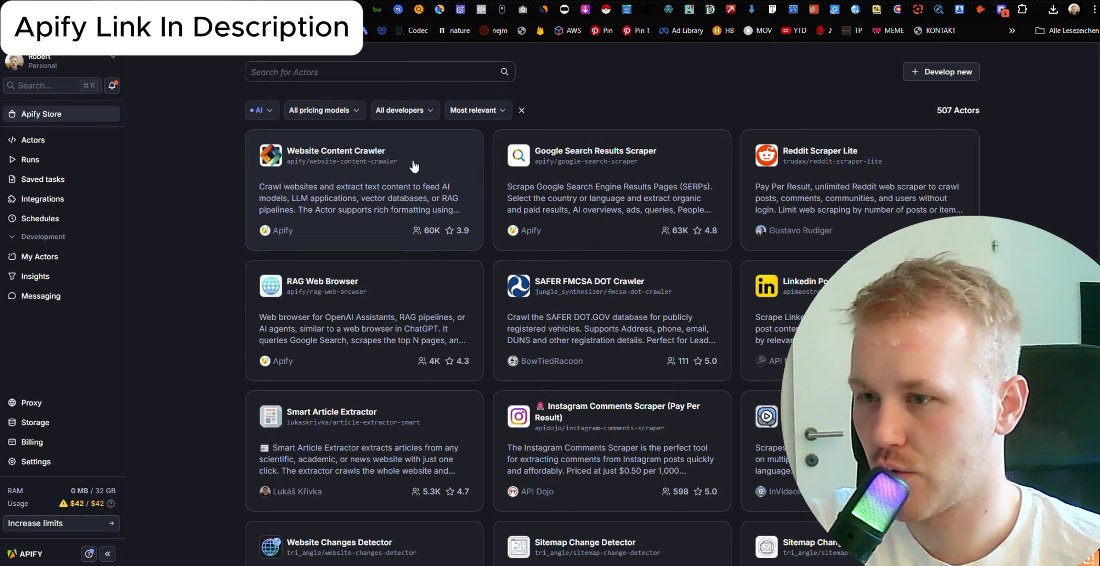
left_click(367, 181)
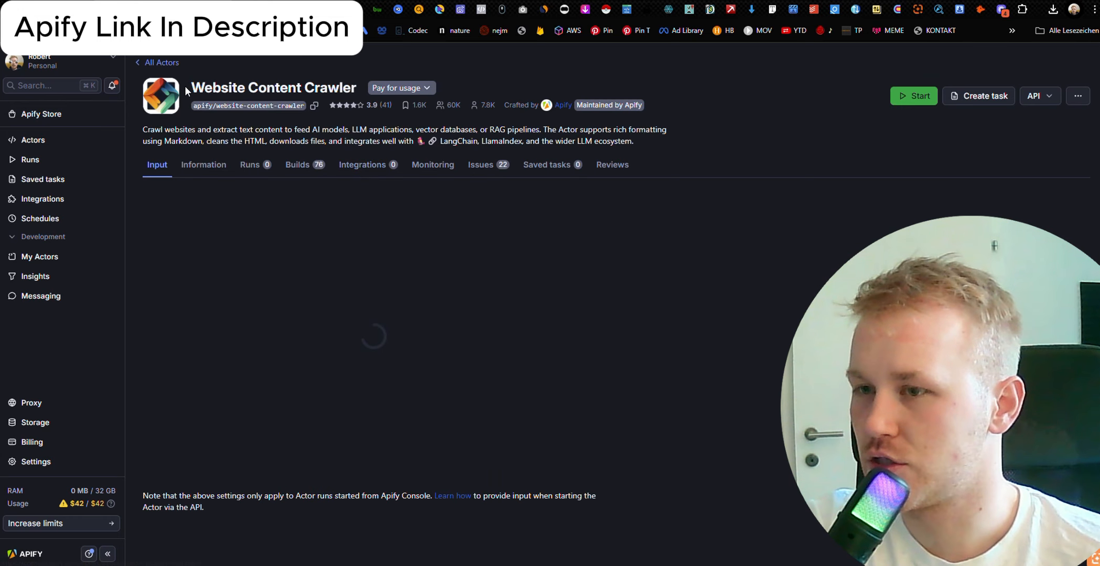
left_click_drag(186, 87, 358, 89)
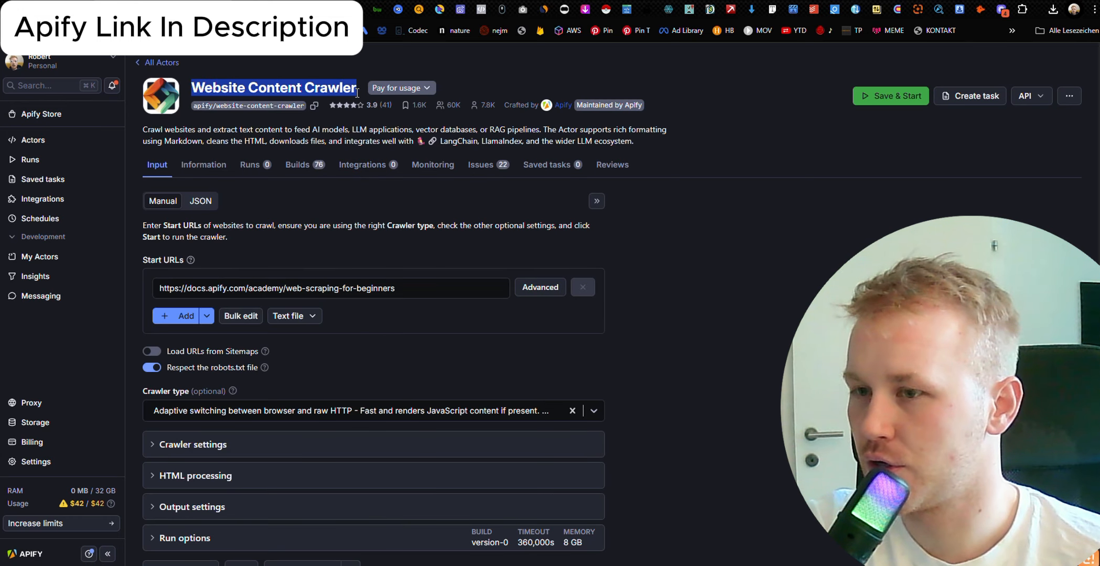
left_click(388, 91)
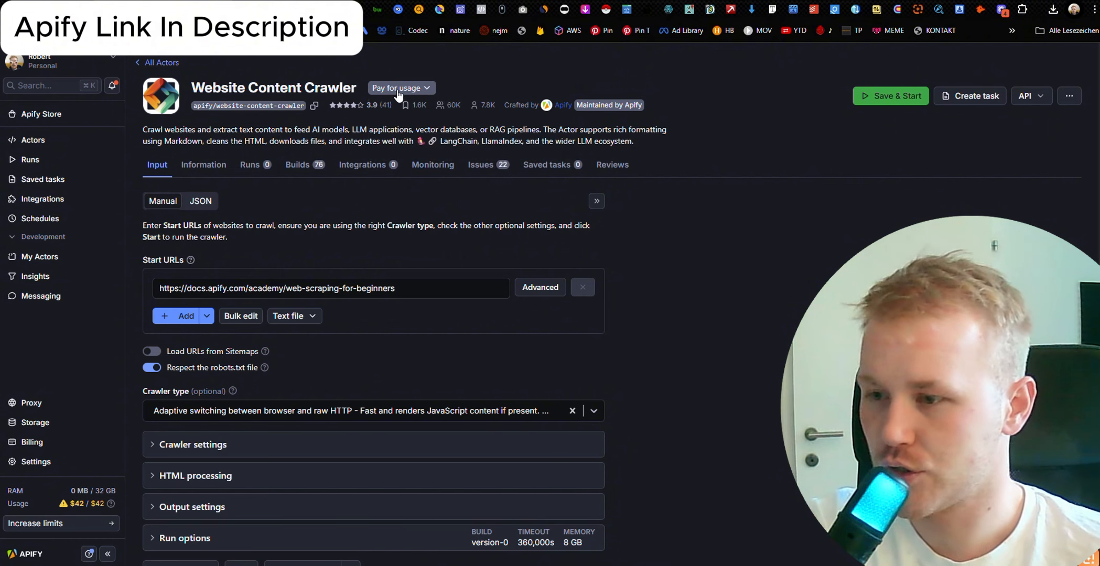
- Add an empty second row to the crawler's start URLs and remove it again
scroll(326, 192, "down", 1)
left_click(339, 229)
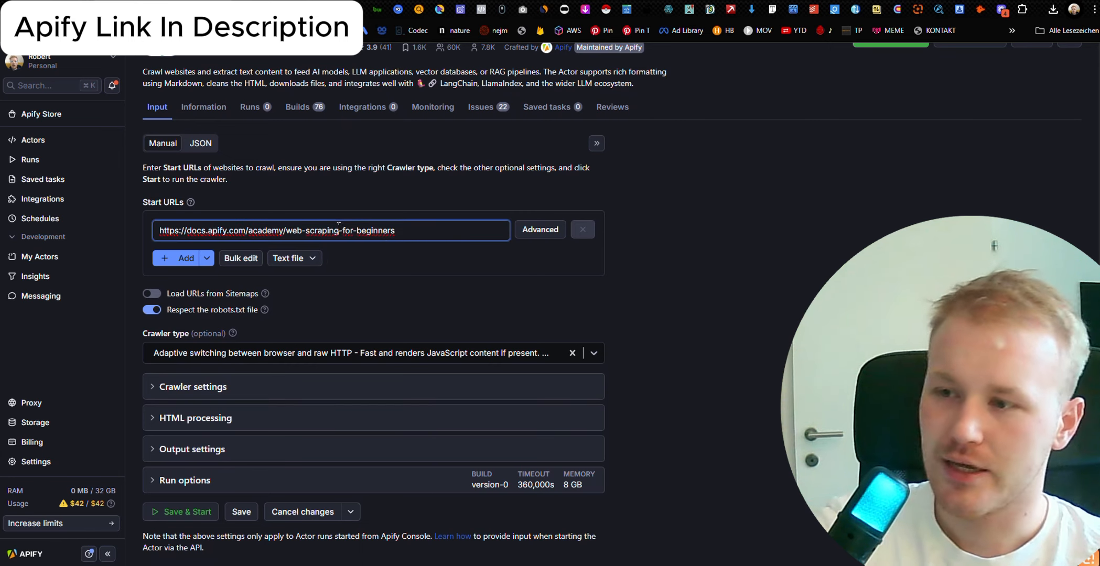
triple_click(289, 236)
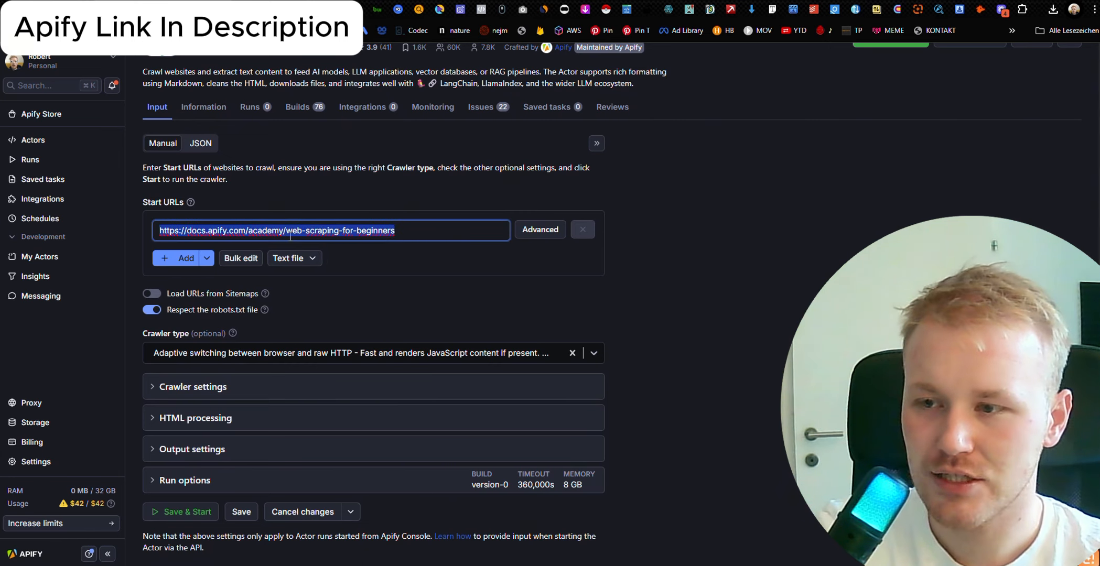
left_click(400, 234)
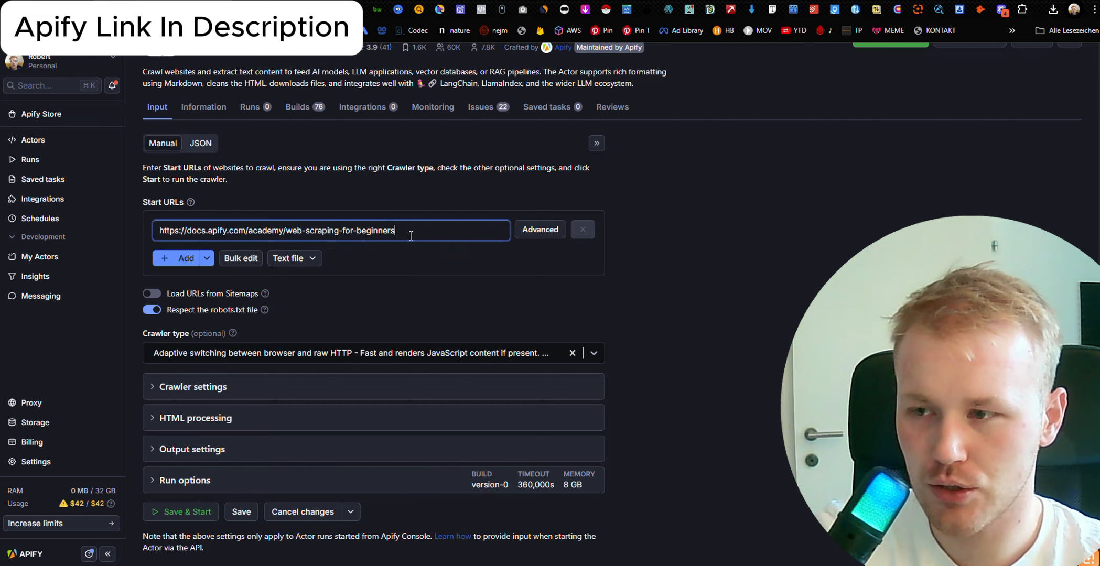
left_click_drag(411, 235, 155, 232)
left_click(162, 231)
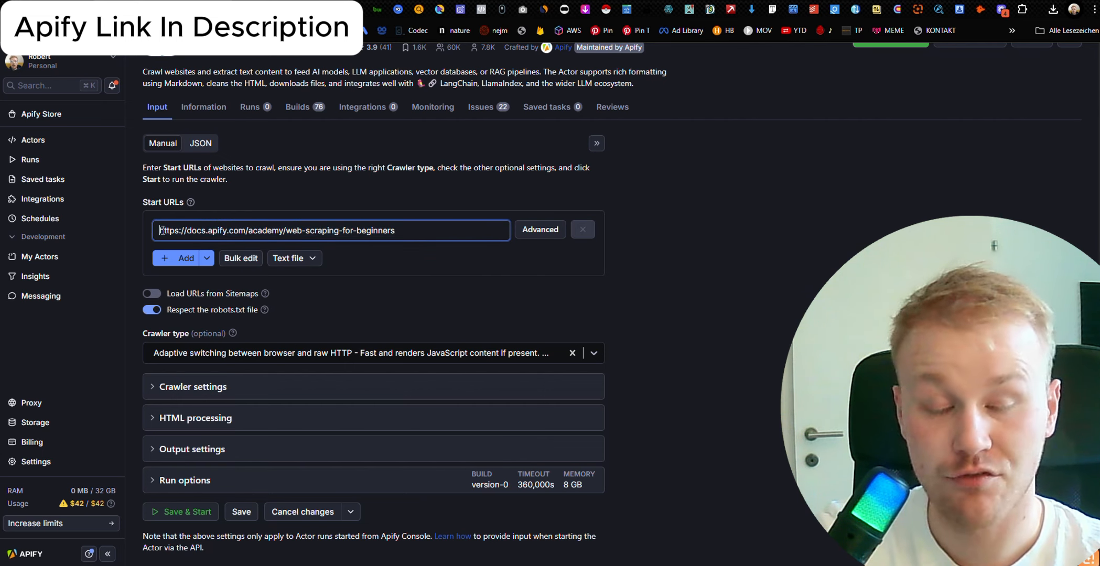
left_click(176, 265)
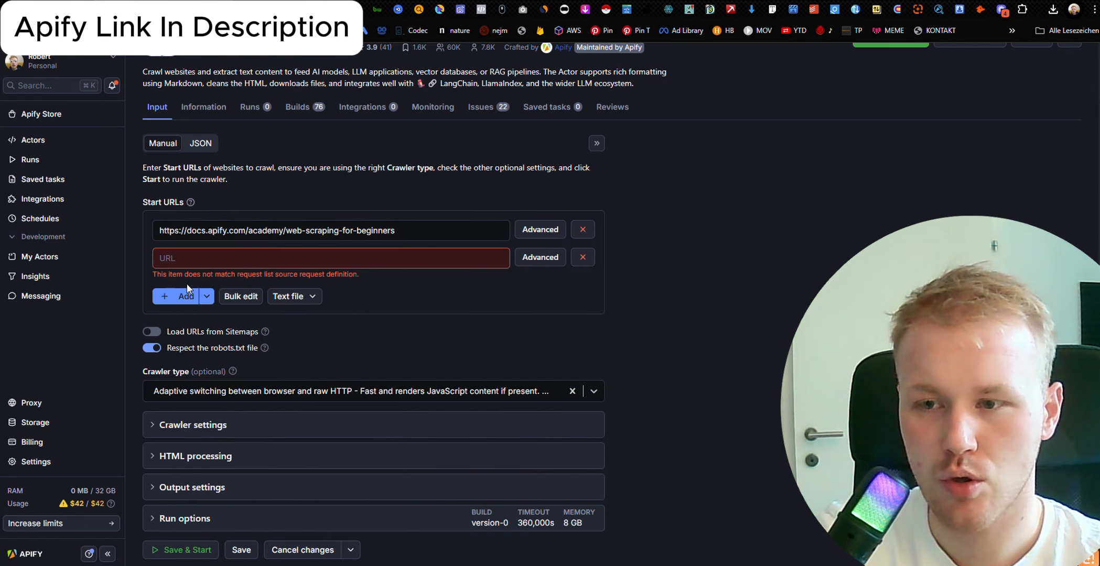
left_click(582, 257)
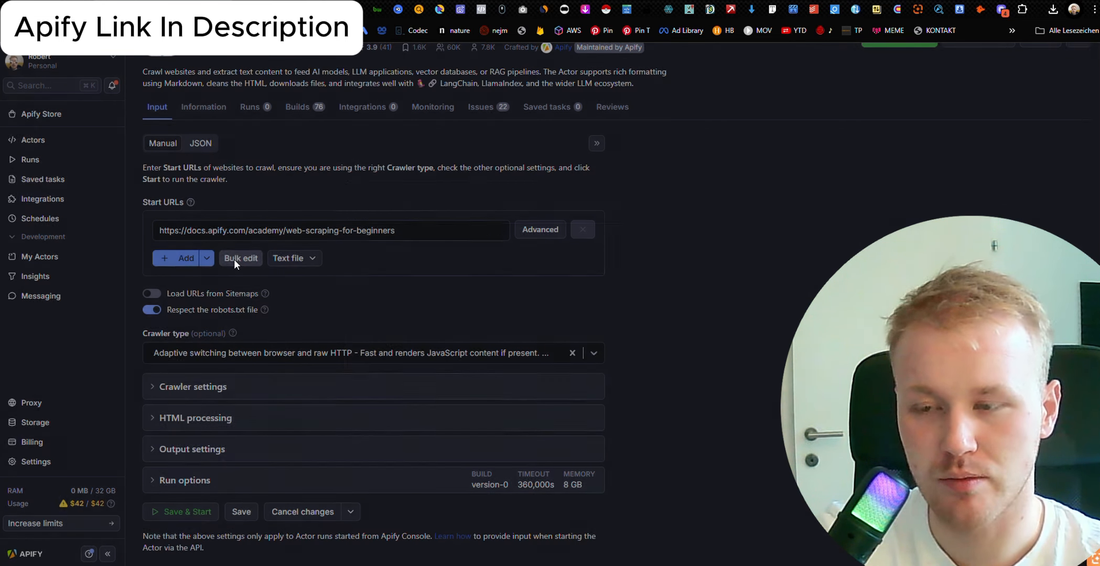
- Bulk edit the start URLs, duplicating the existing address onto three additional lines
left_click(235, 258)
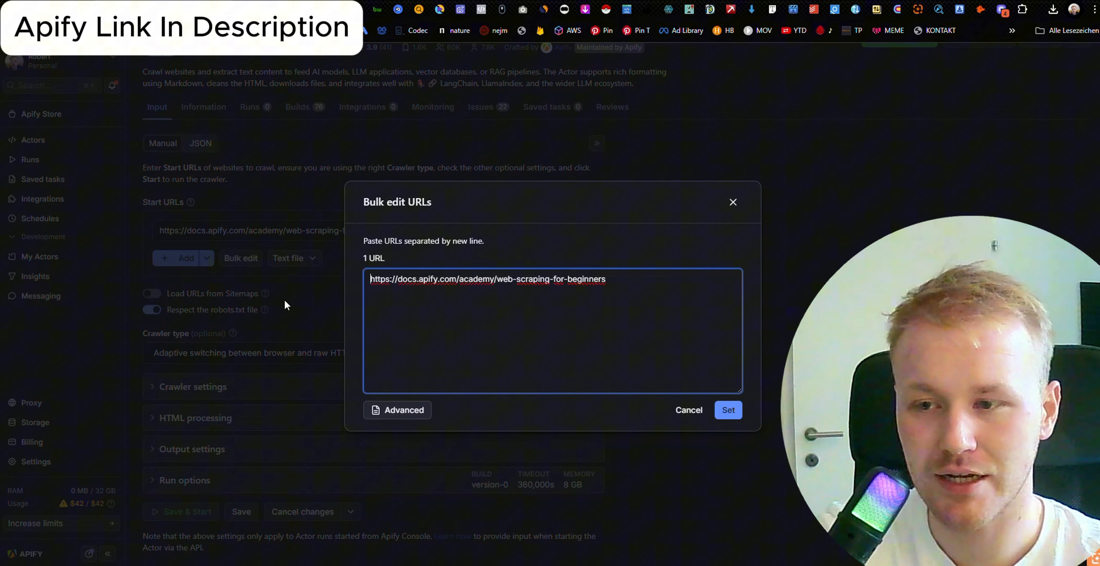
left_click(495, 278)
key("ctrl+a")
key("ctrl+c")
left_click(556, 291)
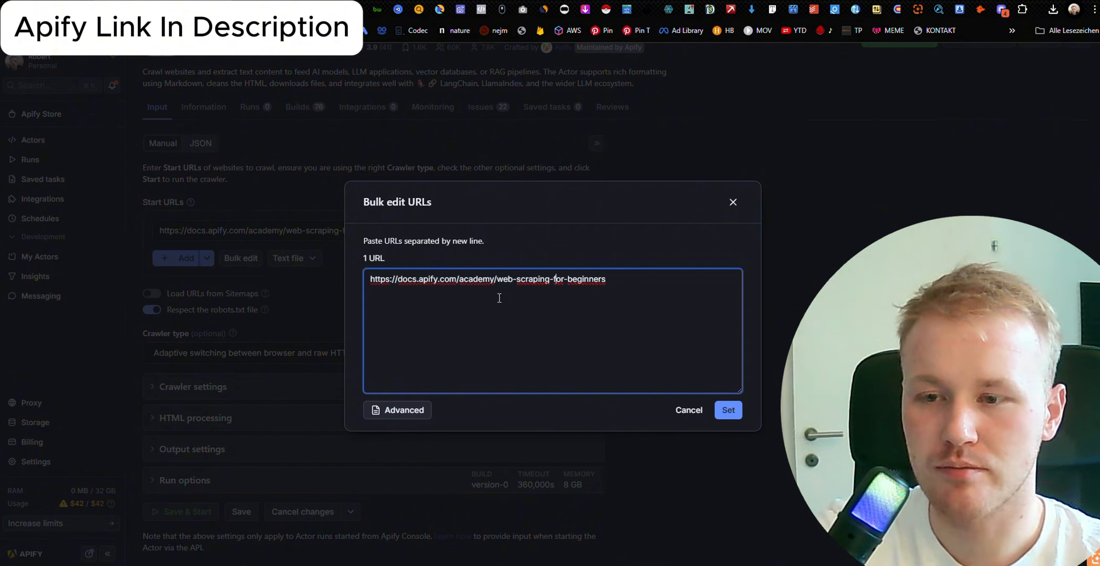
left_click(661, 275)
key("Return")
key("ctrl+v")
key("Return")
key("ctrl+v")
key("Return")
key("ctrl+v")
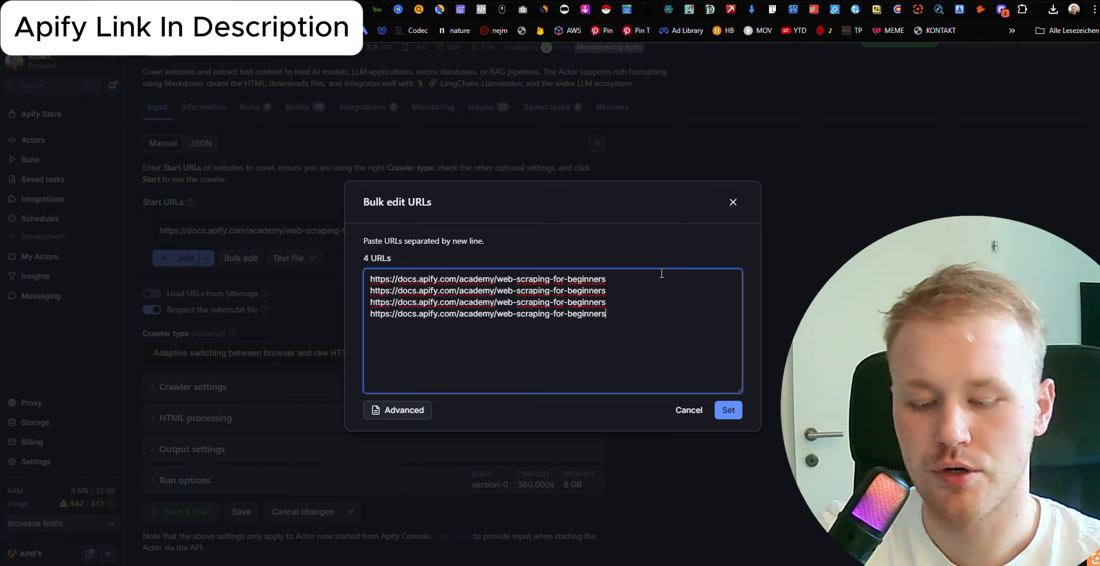
- Undo the duplicated URL lines and cancel the bulk edit
key("ctrl+z")
key("ctrl+z")
key("ctrl+z")
key("ctrl+z")
key("ctrl+z")
key("ctrl+z")
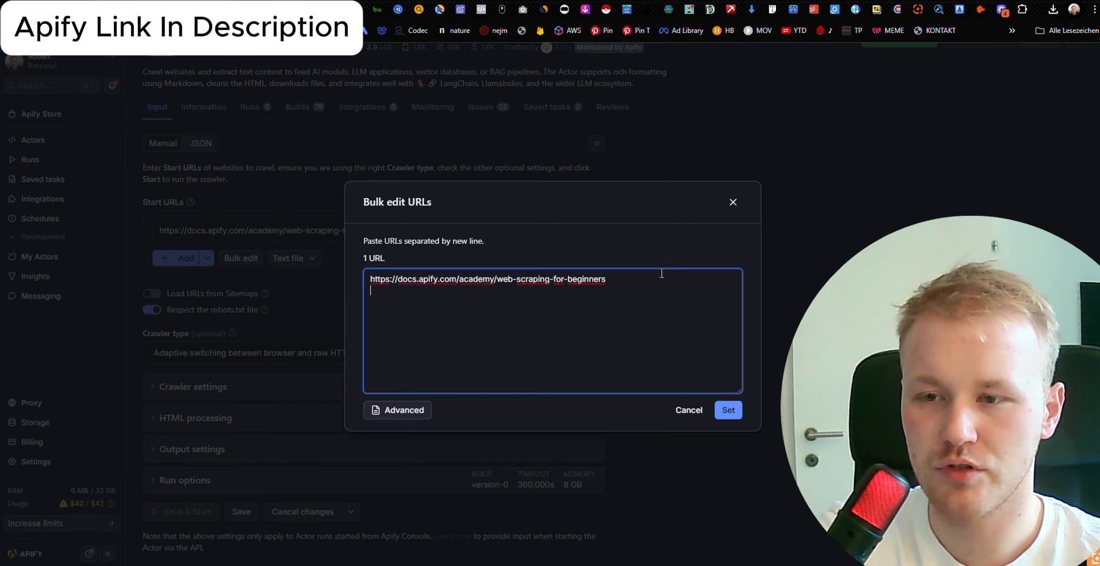
left_click(690, 411)
- Review the crawler's sitemap and robots.txt options and the available crawler types
scroll(315, 230, "down", 1)
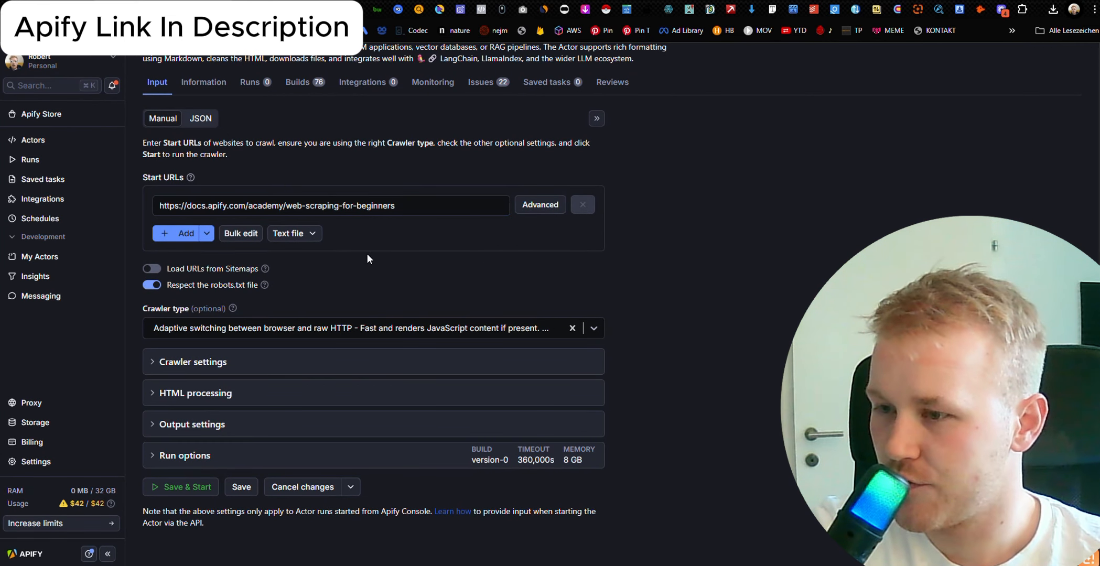
scroll(359, 265, "up", 2)
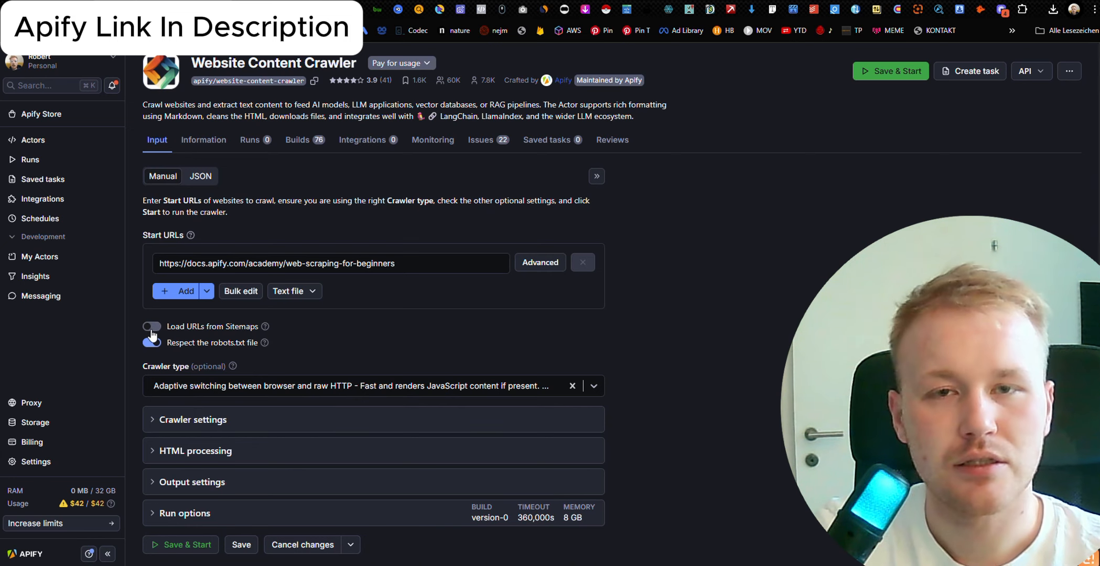
scroll(151, 335, "up", 1)
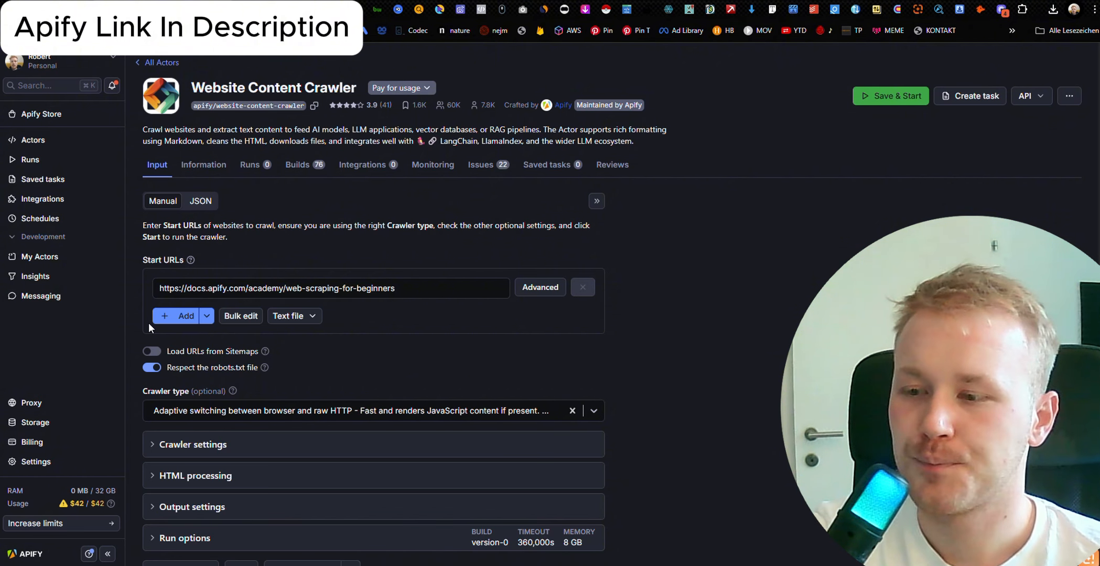
scroll(181, 270, "down", 2)
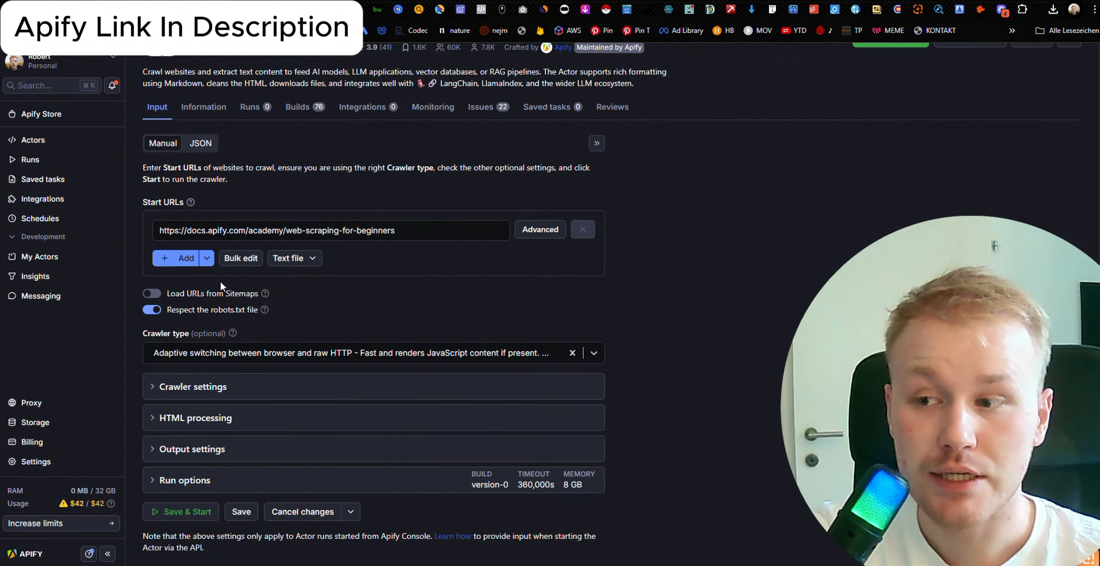
scroll(221, 282, "down", 1)
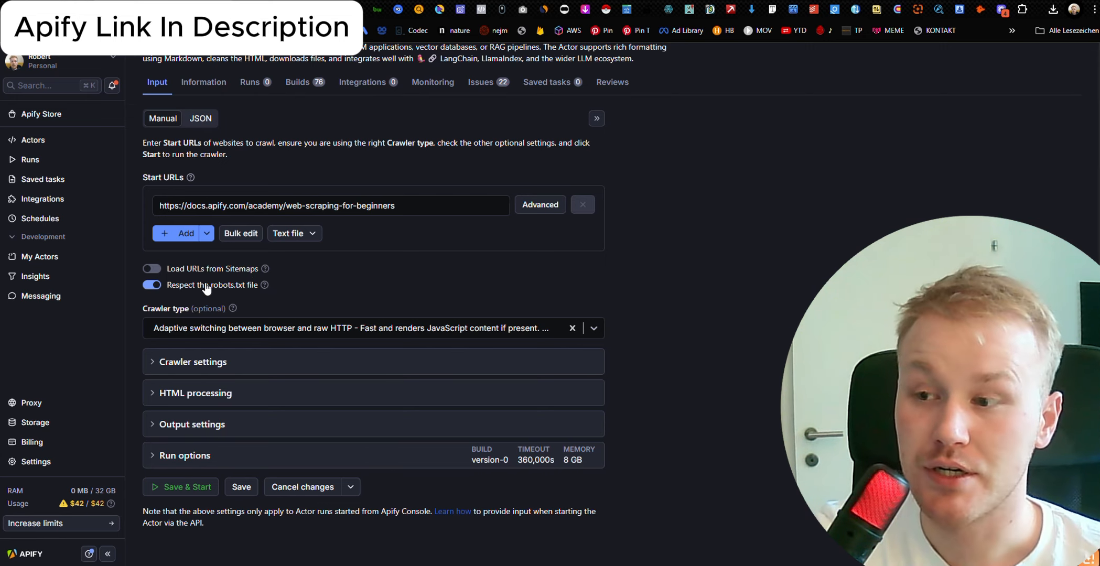
left_click_drag(318, 294, 168, 291)
left_click(166, 291)
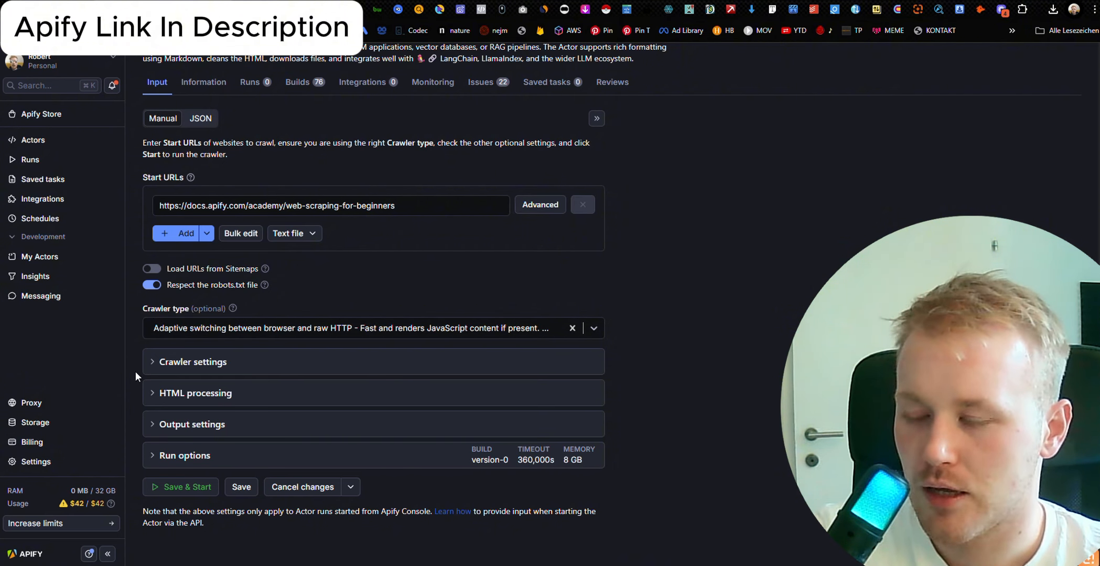
left_click_drag(137, 310, 273, 308)
left_click(313, 325)
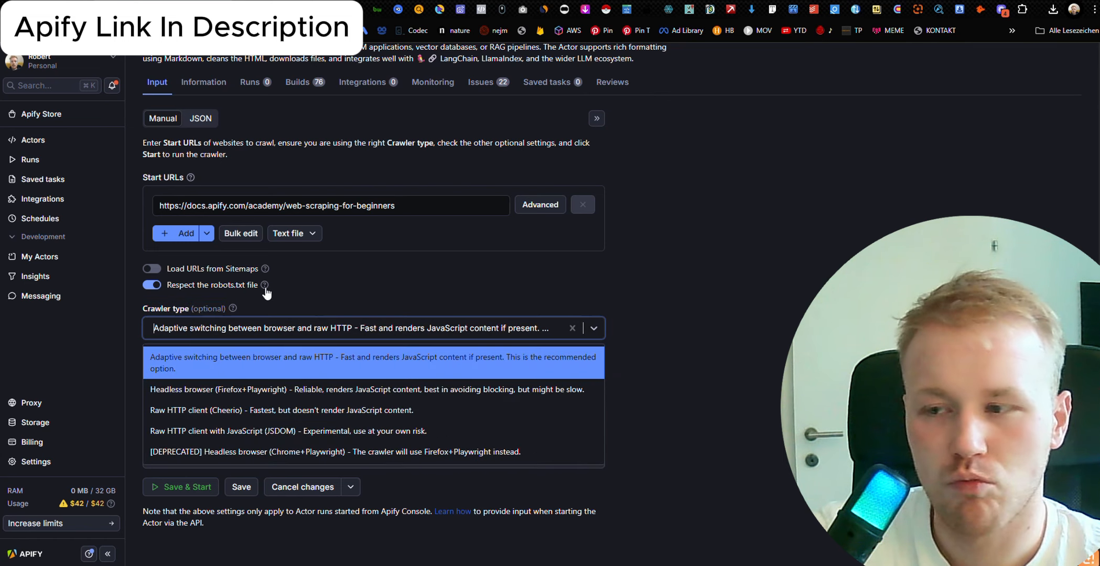
left_click(315, 275)
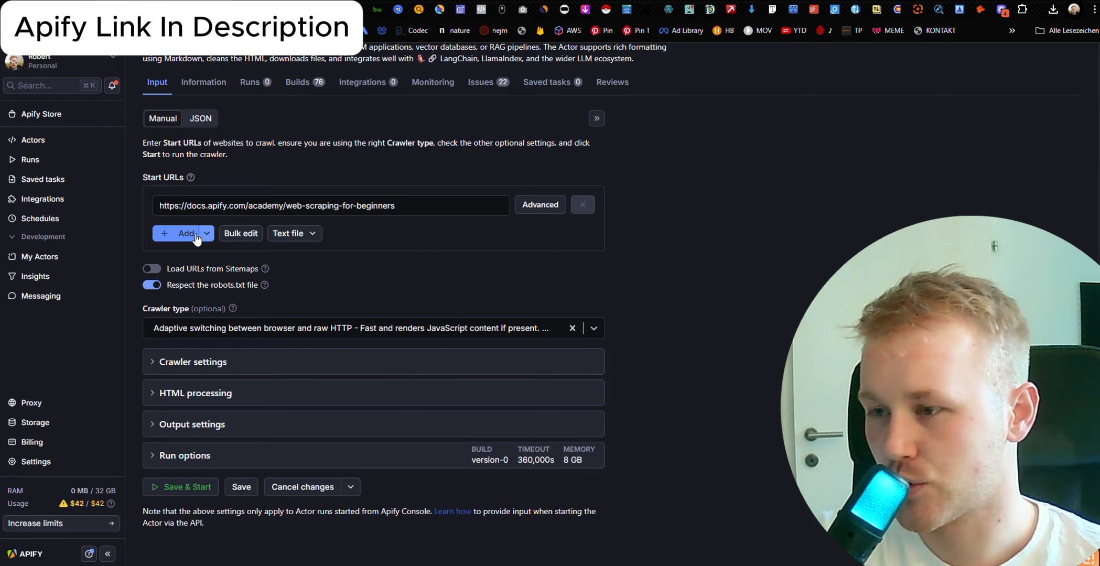
left_click(152, 270)
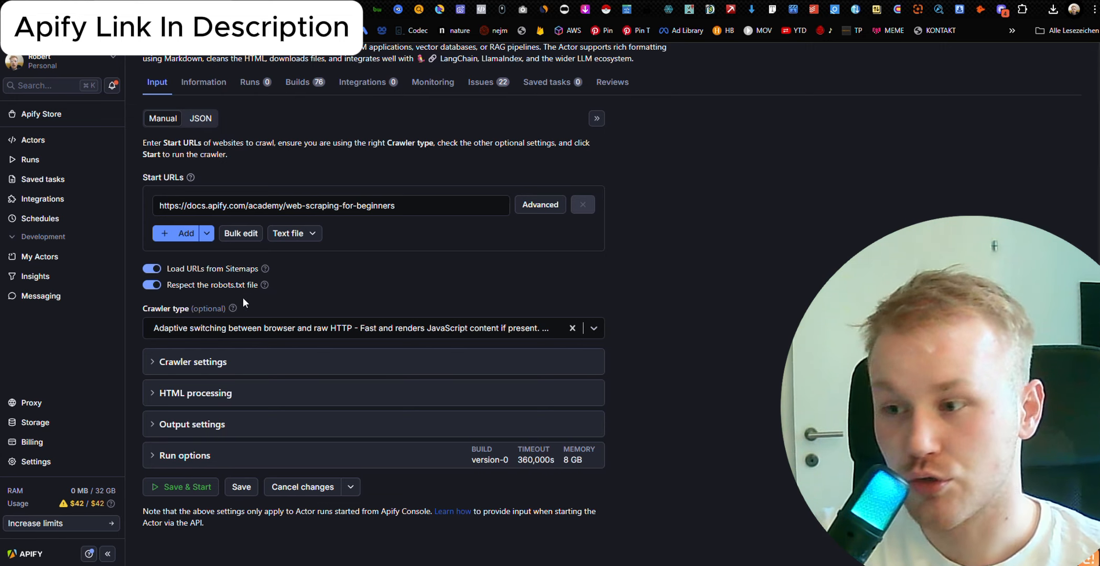
left_click(153, 270)
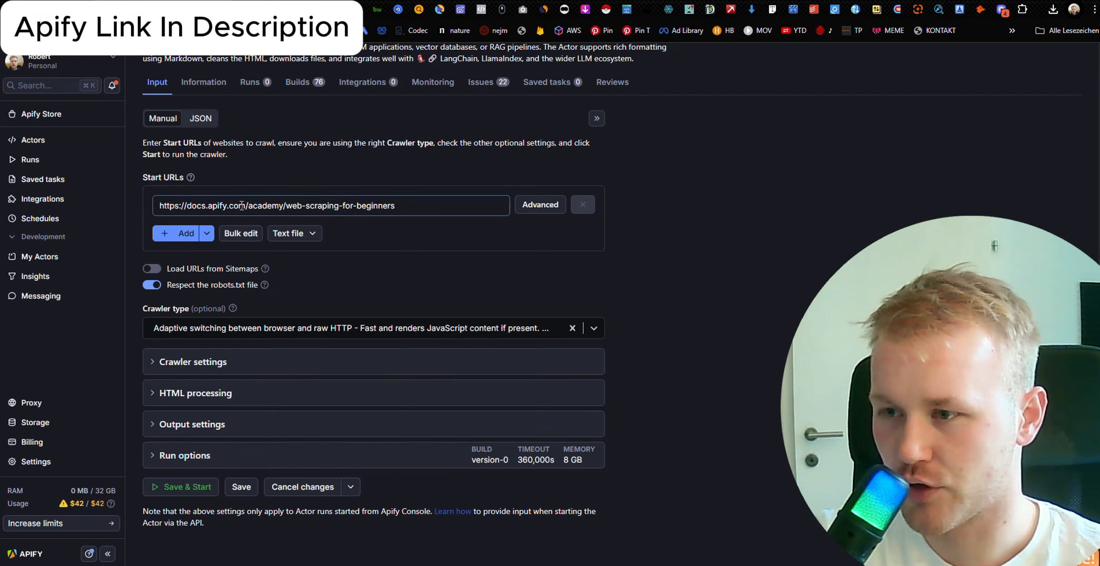
left_click_drag(244, 208, 447, 210)
key("ctrl+c")
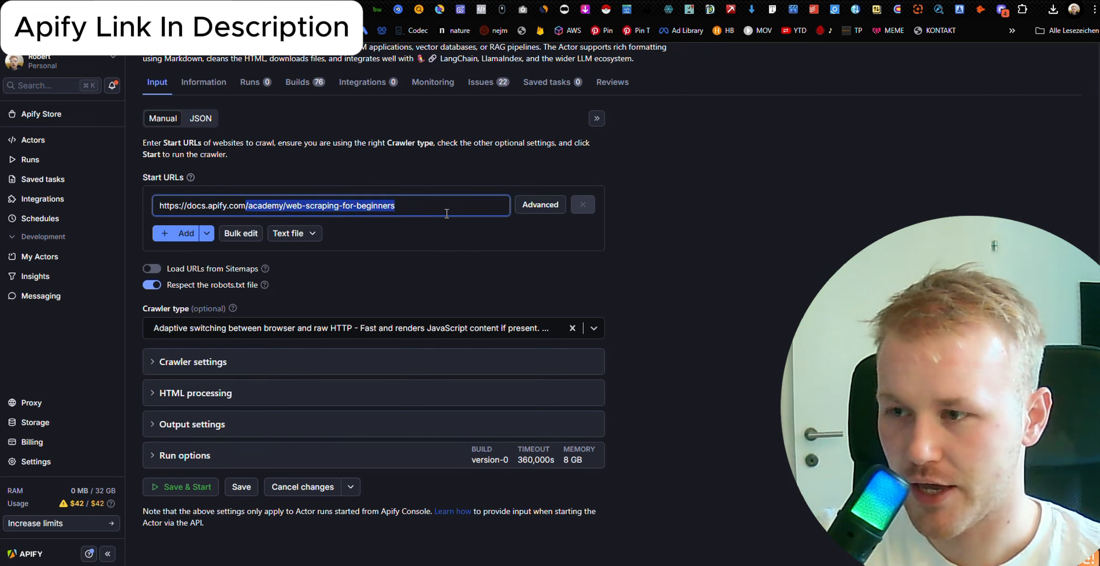
key("BackSpace")
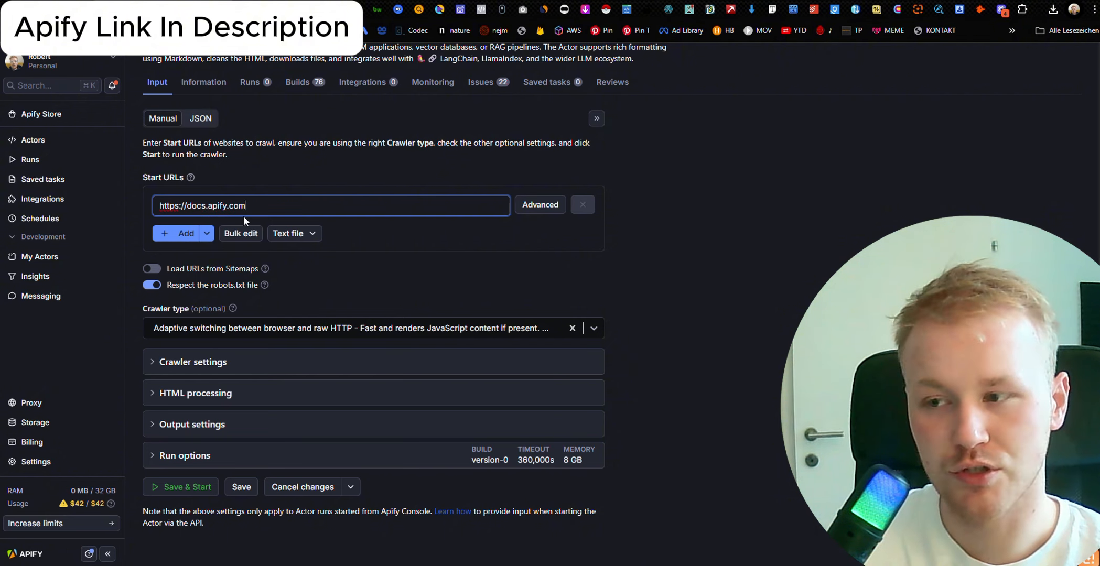
left_click(167, 270)
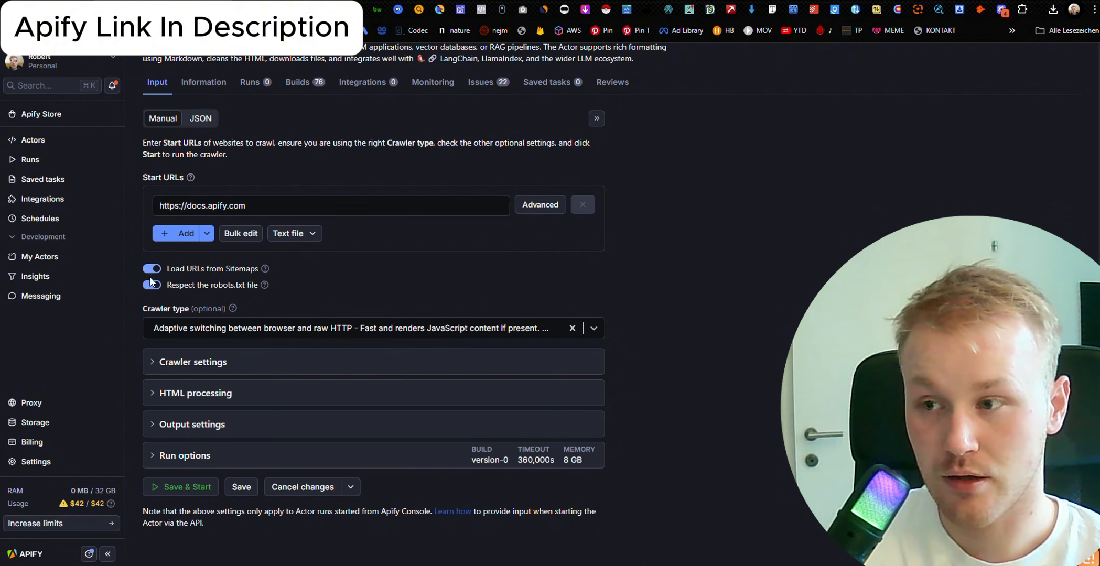
- Append the copied path /academy/web-scraping-for-beginners back onto the start URL
left_click(271, 205)
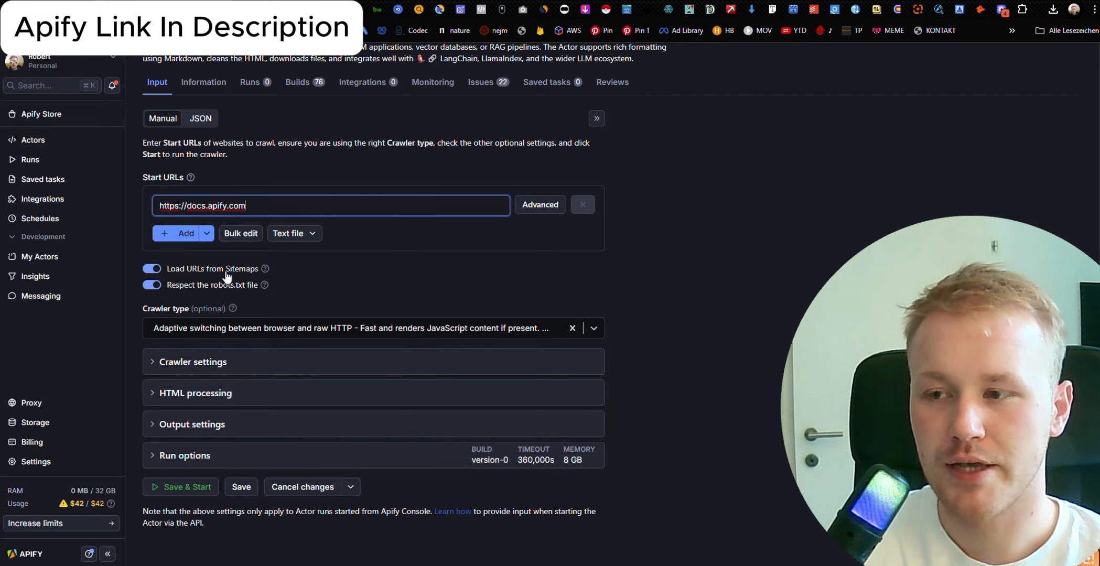
key("ctrl+v")
left_click(313, 283)
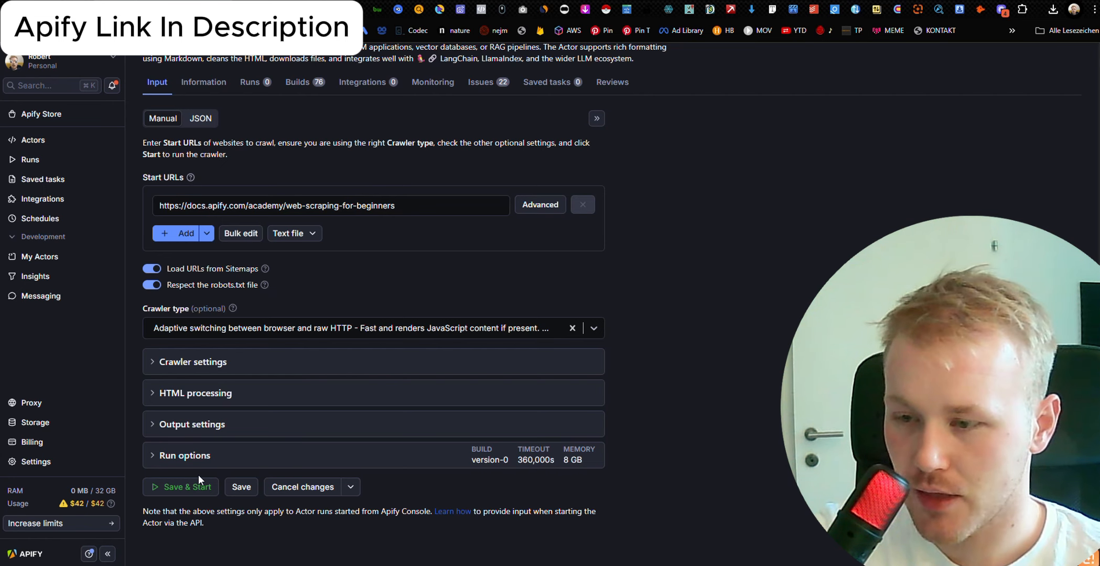
- Check the Crawler settings section, collapse it again, and save and start the Website Content Crawler run
left_click(181, 363)
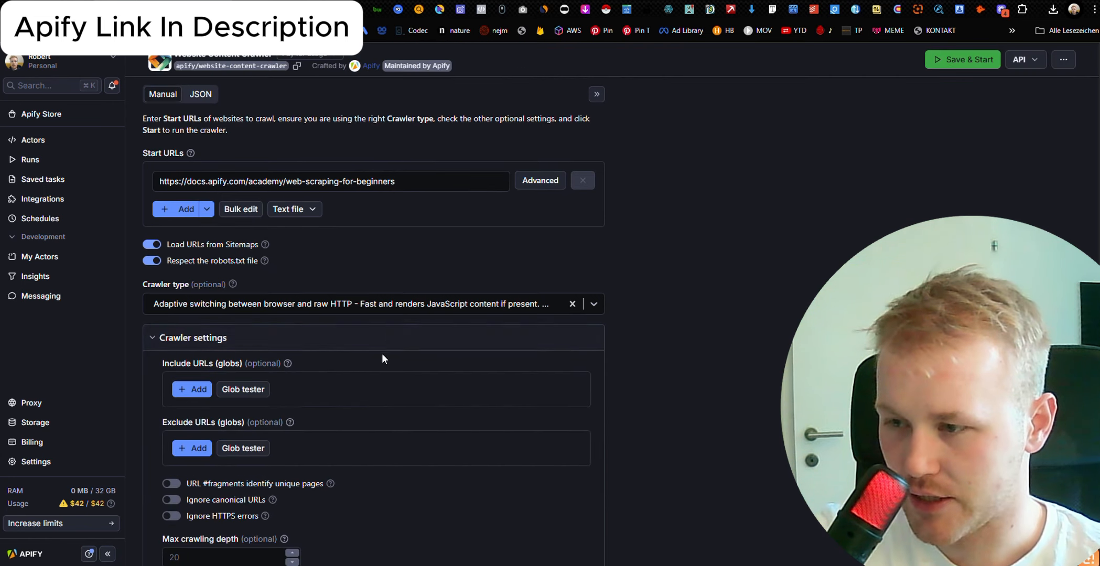
scroll(243, 289, "down", 2)
left_click(229, 220)
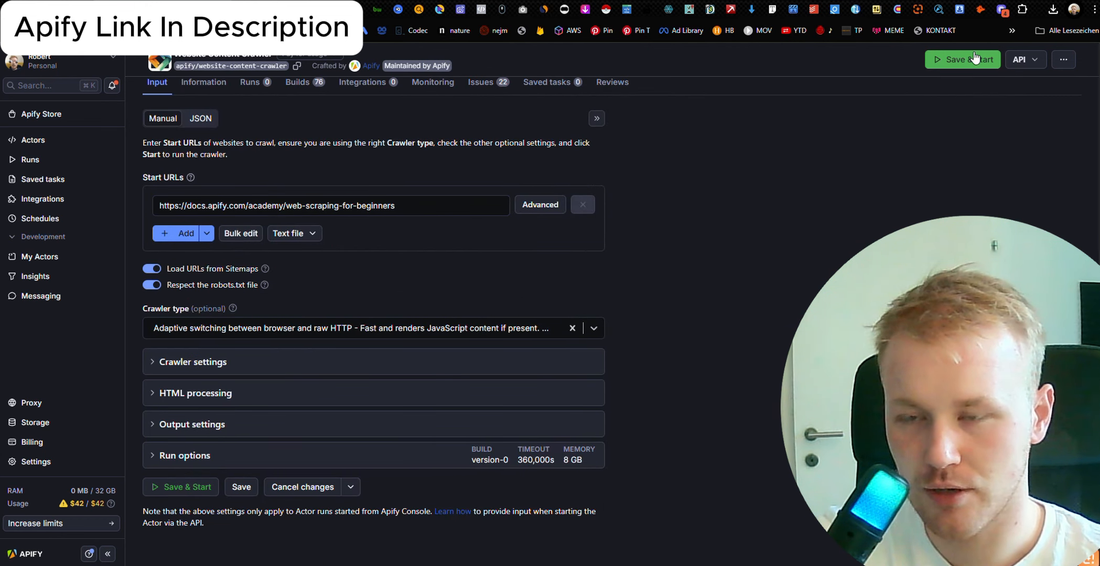
scroll(210, 494, "up", 2)
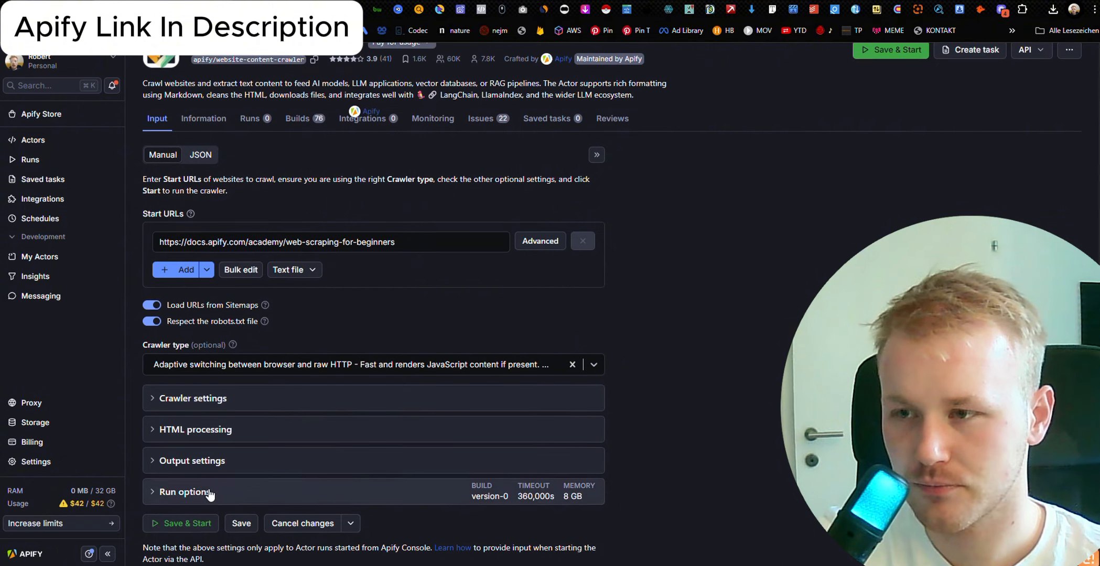
left_click(193, 525)
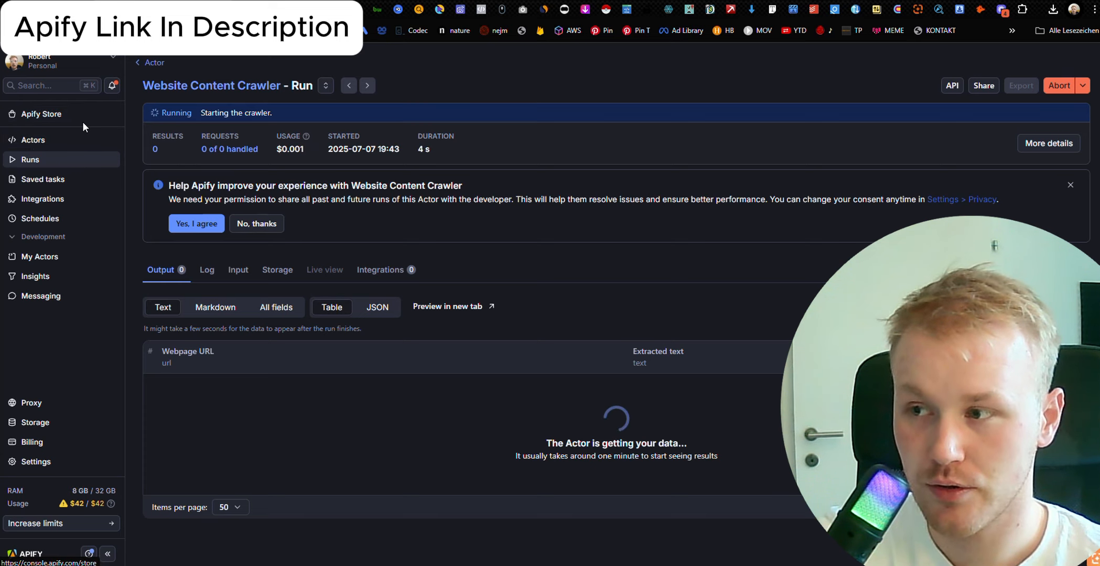
- Review the account's recent Actor runs and the bulk actions offered for the selected Website Content Crawler run, leaving it unselected
left_click(52, 166)
scroll(427, 270, "down", 2)
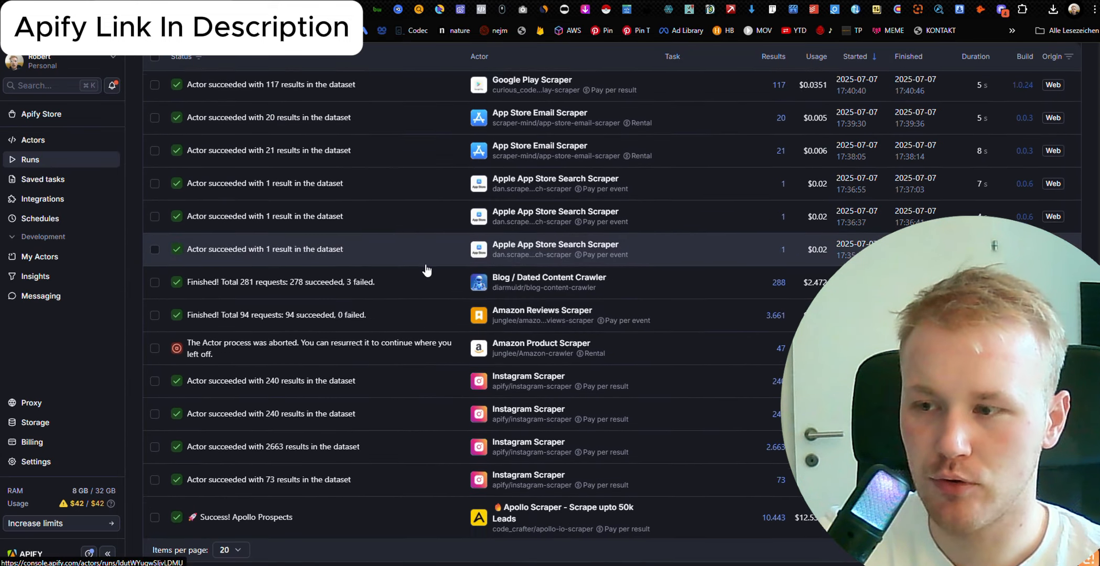
scroll(403, 238, "down", 1)
scroll(420, 142, "up", 3)
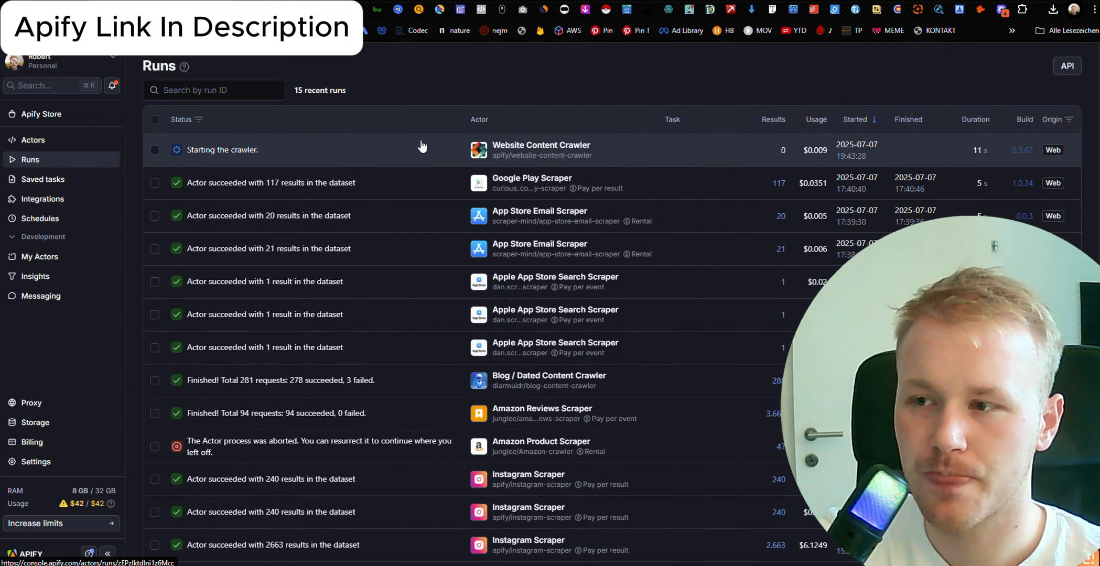
left_click(154, 150)
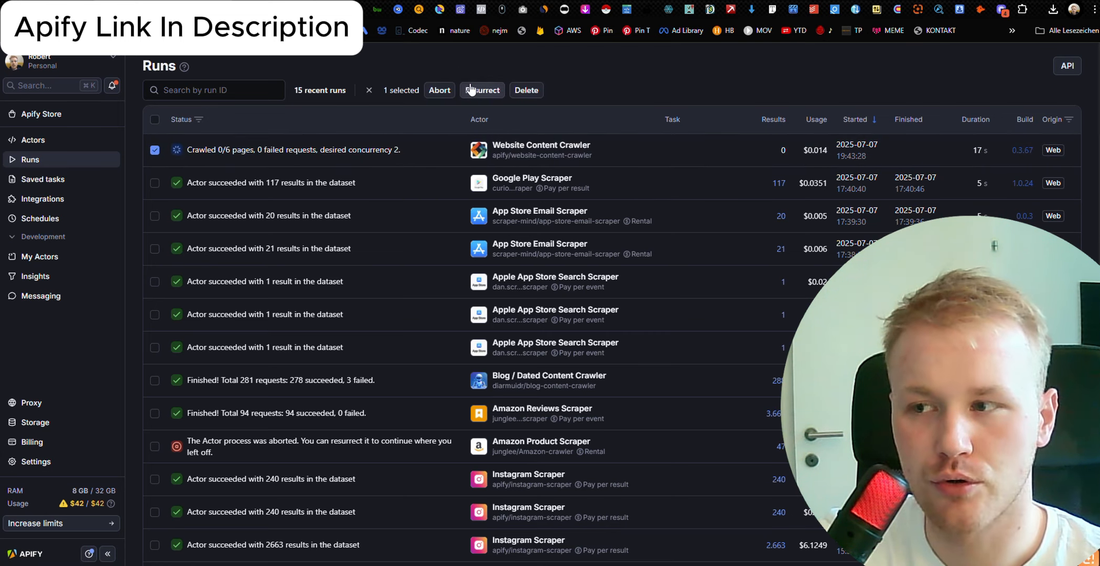
left_click(155, 150)
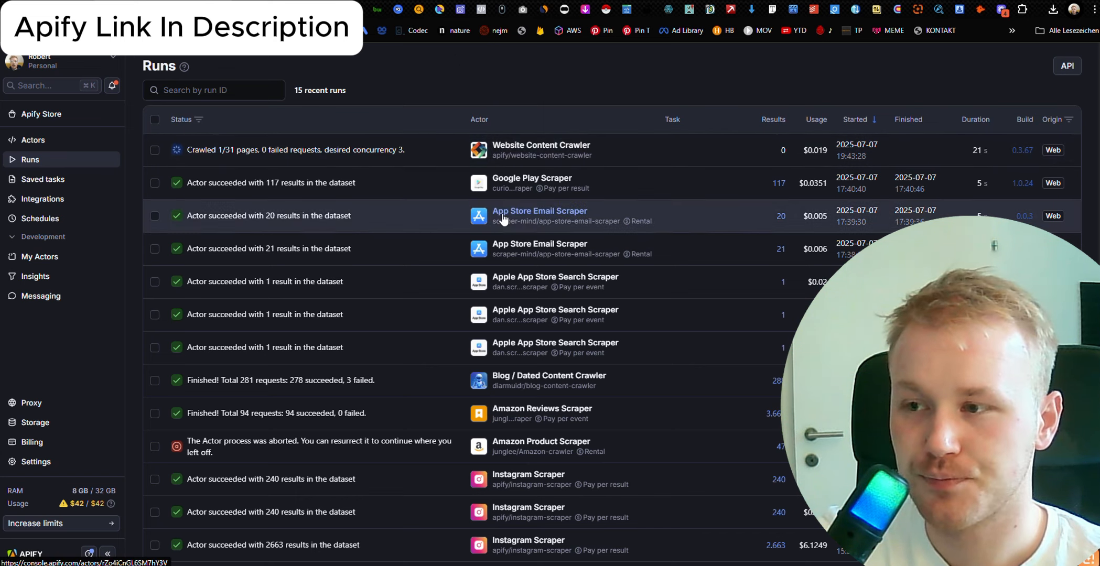
- Open the running Website Content Crawler run and read the extracted text of its first result
left_click(435, 160)
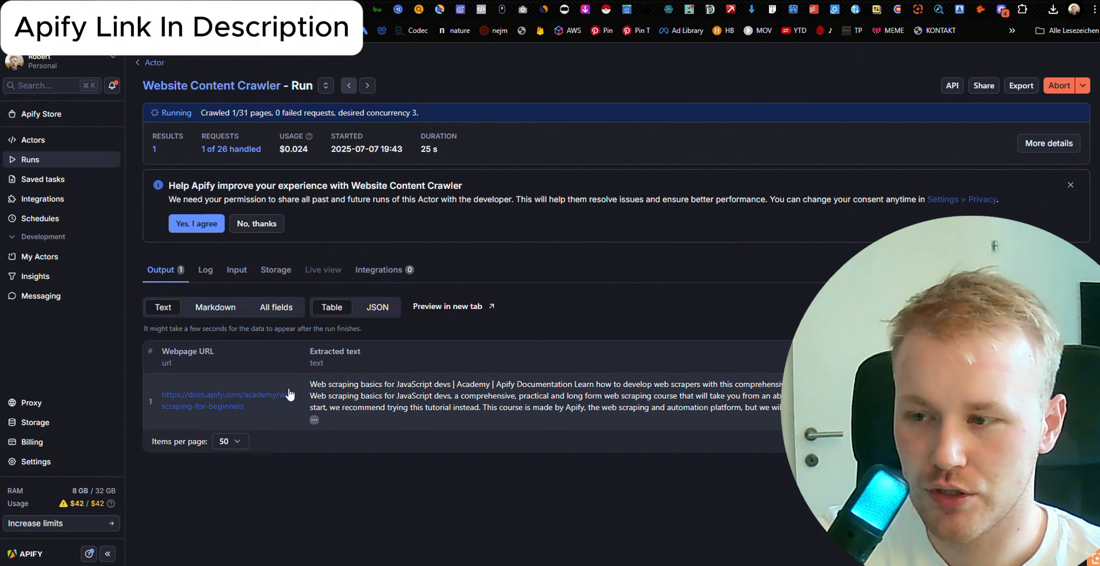
left_click_drag(310, 392, 755, 440)
left_click(755, 440)
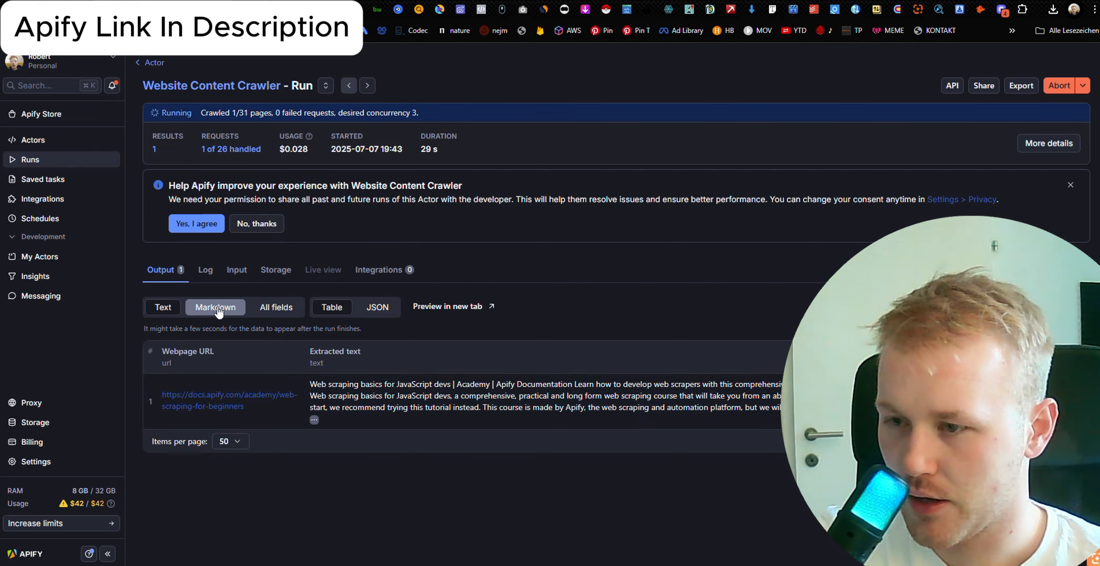
- Compare the run's output as JSON and as a table, including the Markdown view, and return to the Text table view
left_click(377, 308)
left_click(325, 308)
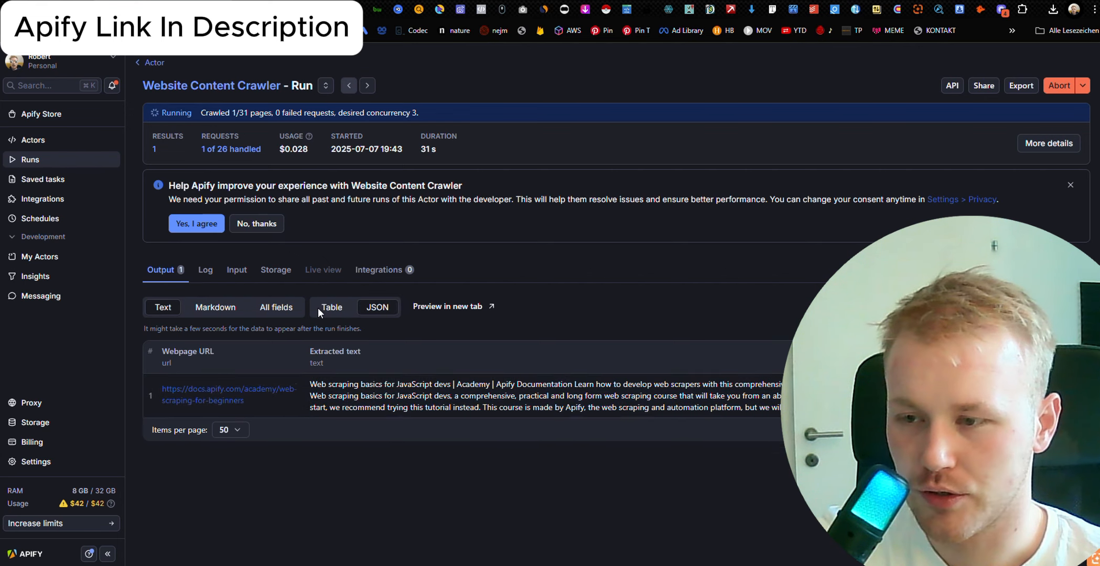
left_click(379, 308)
left_click(332, 308)
left_click(378, 308)
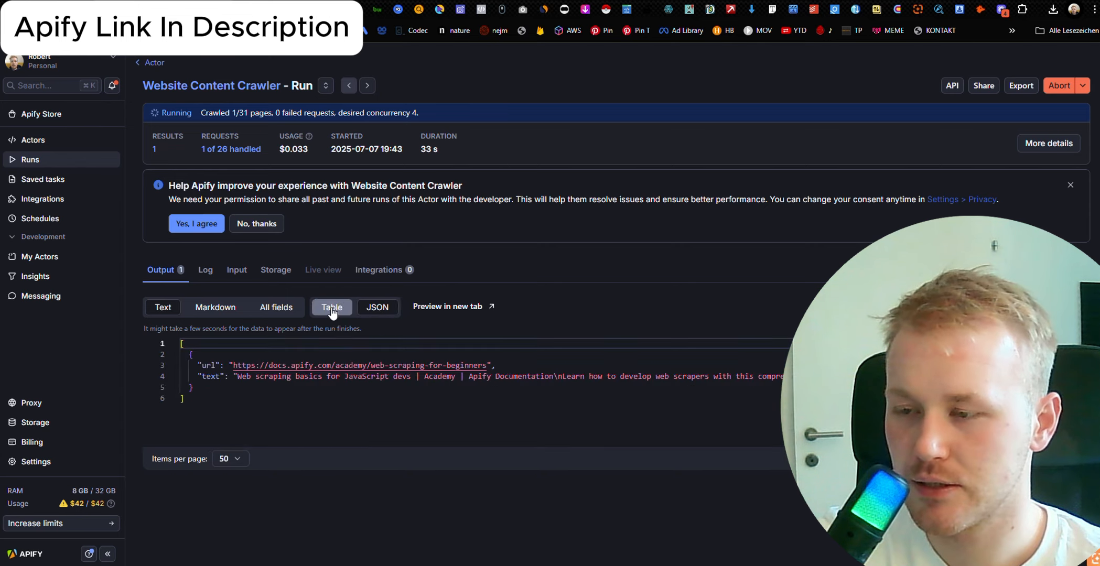
left_click(332, 308)
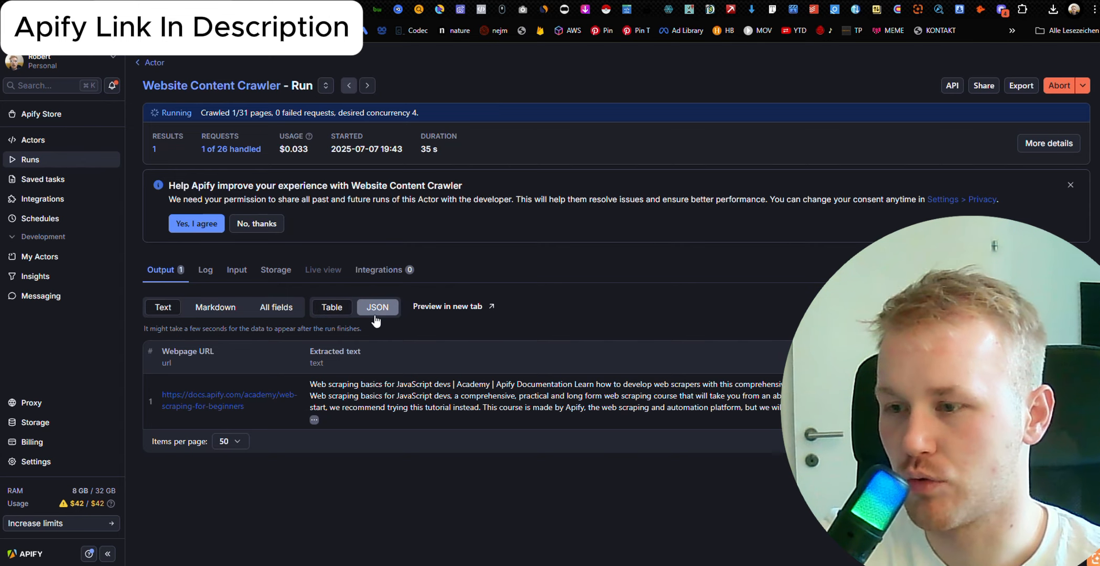
left_click(197, 308)
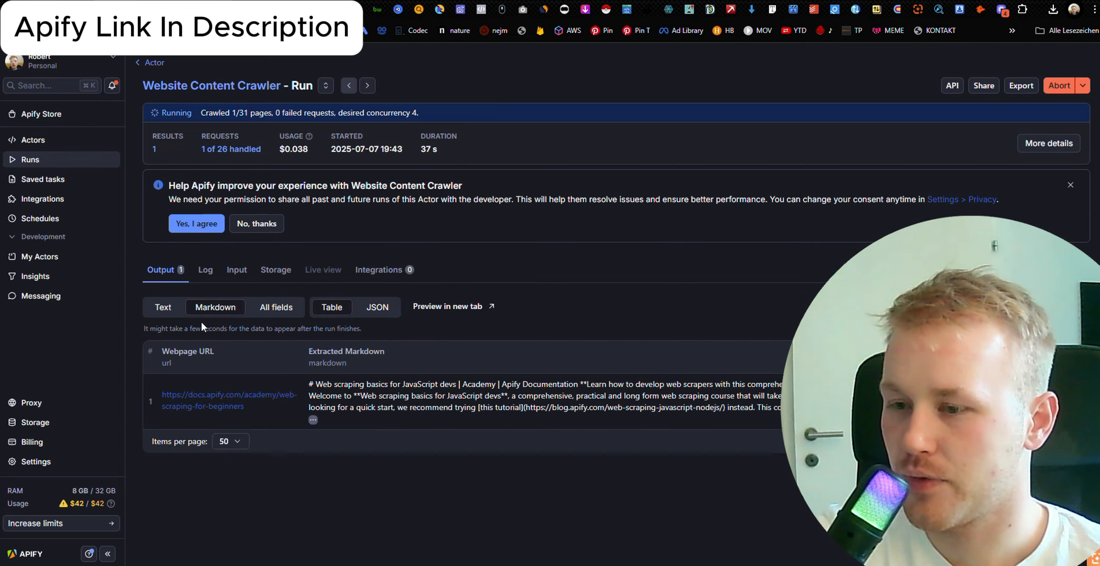
left_click(276, 308)
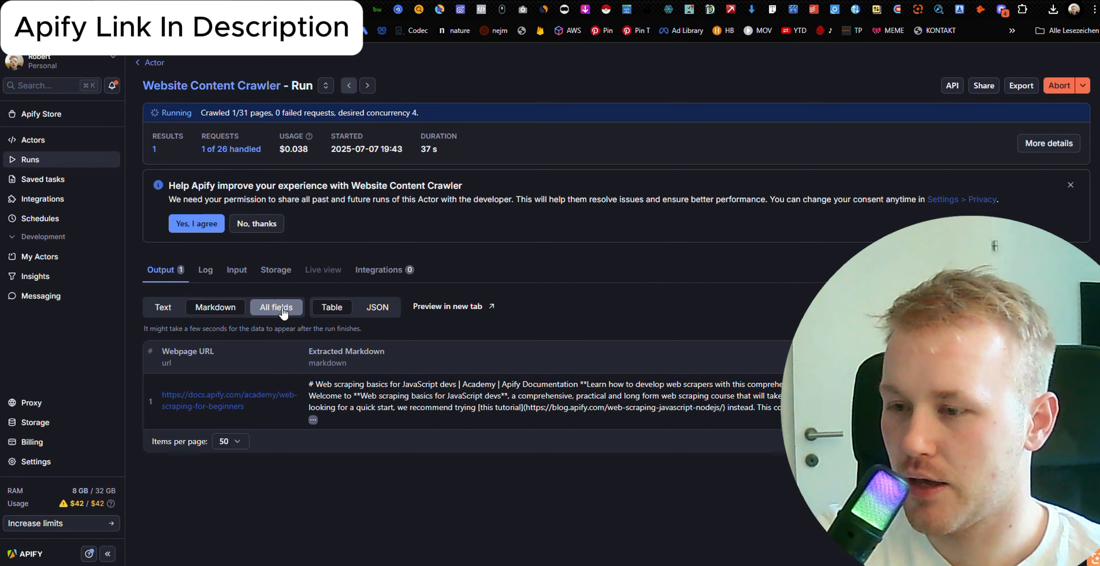
left_click(178, 308)
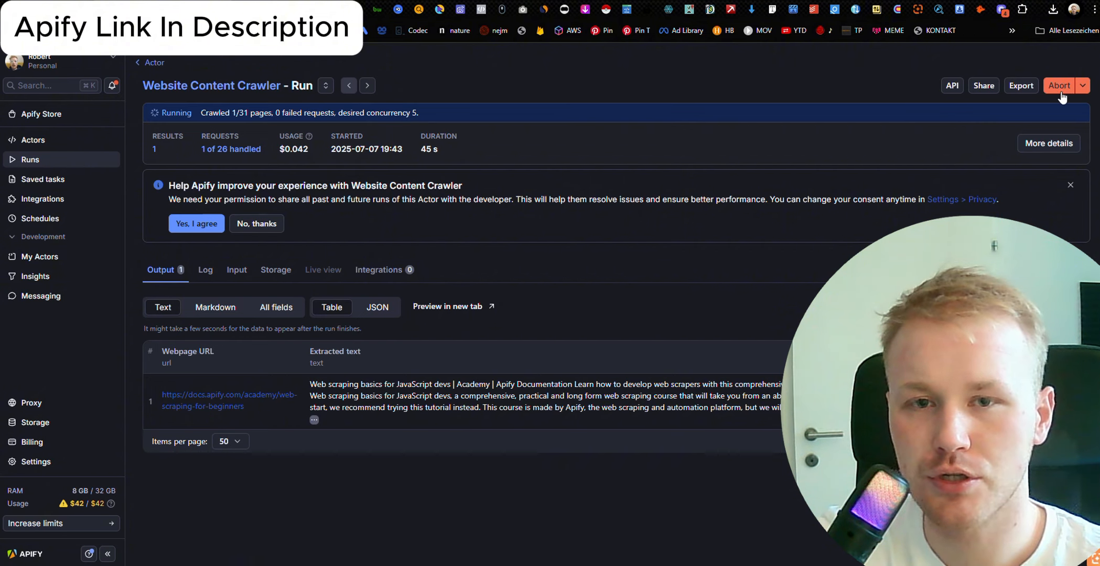
- Examine the dataset export views, formats and advanced options, close the export without downloading, and look over the run's results
left_click(1021, 86)
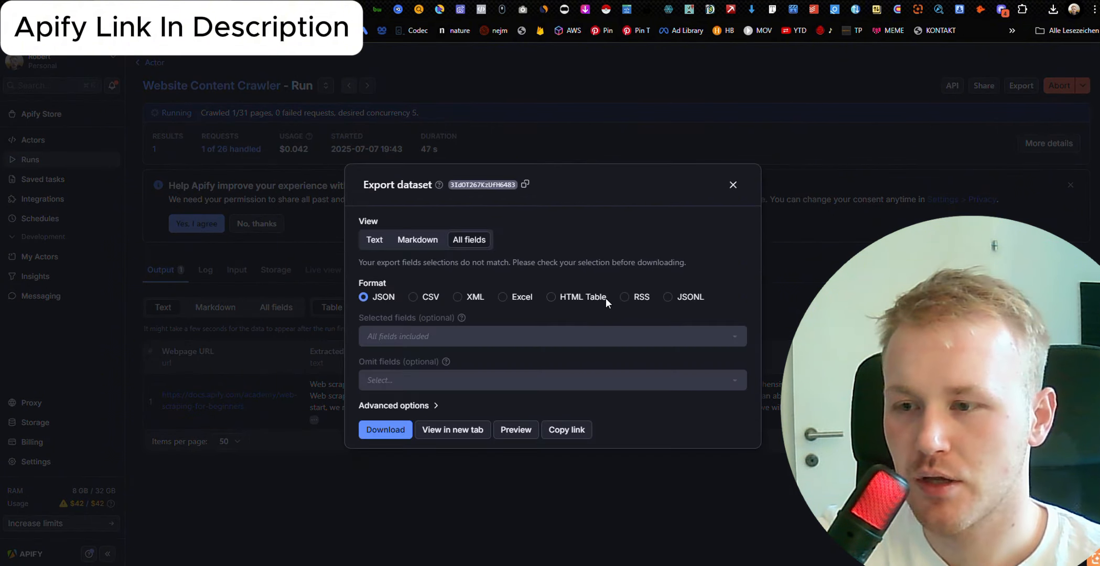
left_click(418, 239)
left_click(470, 239)
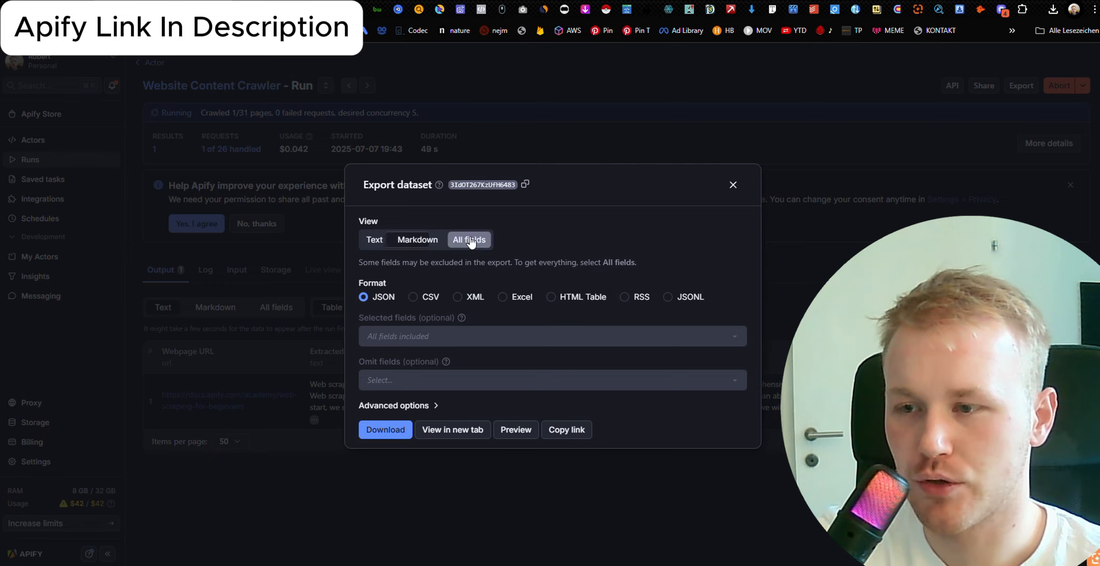
left_click(379, 241)
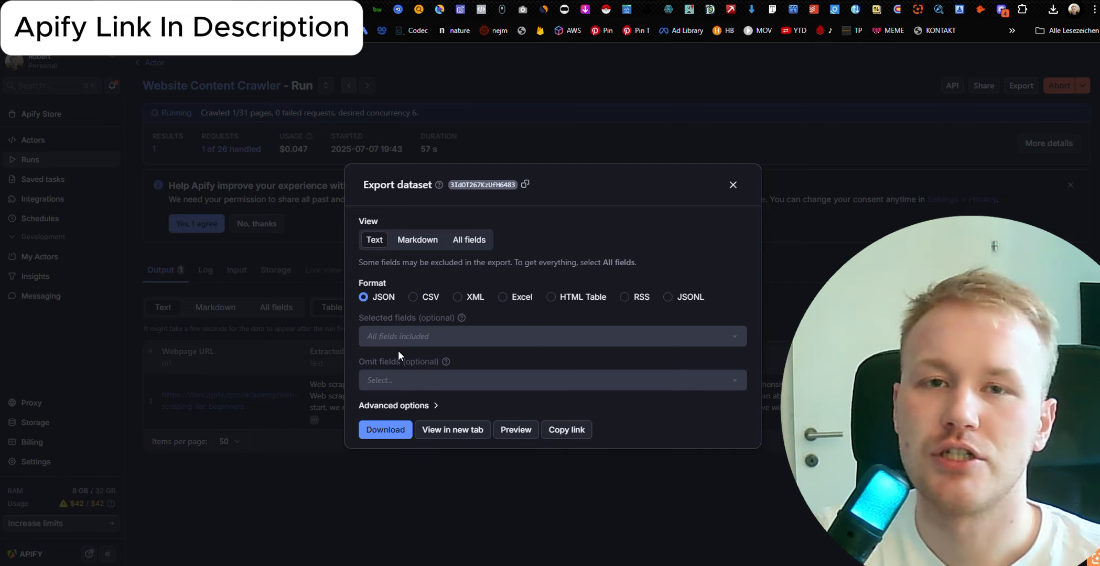
left_click(434, 407)
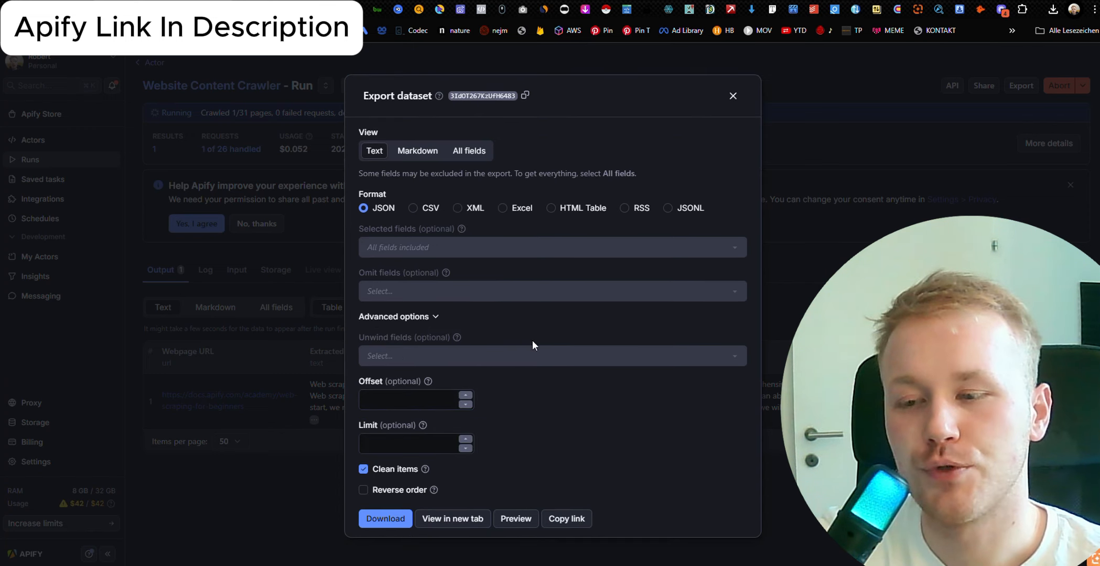
left_click(436, 409)
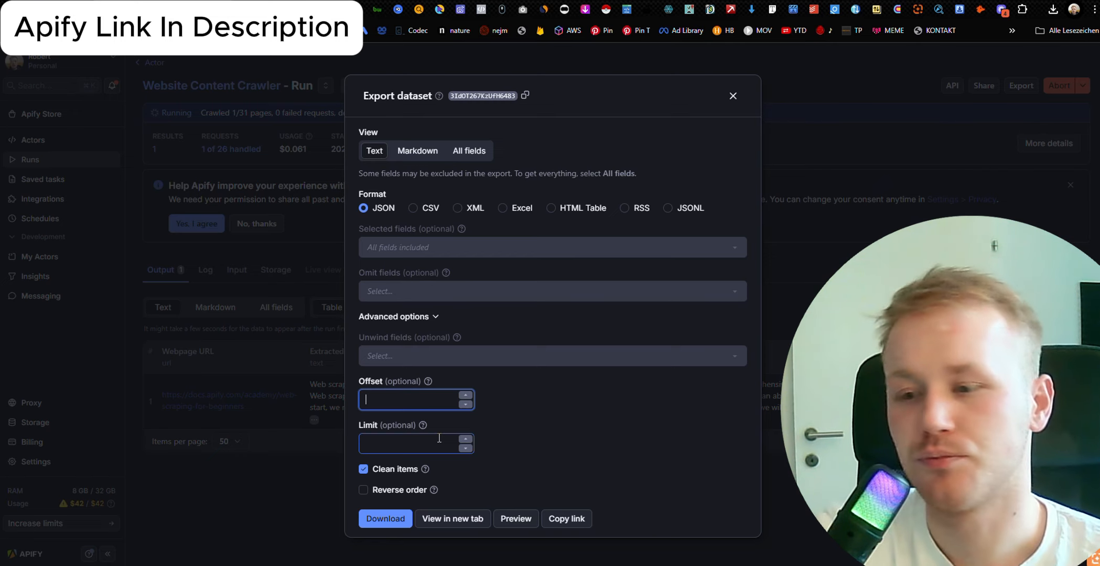
left_click(733, 96)
scroll(518, 241, "down", 1)
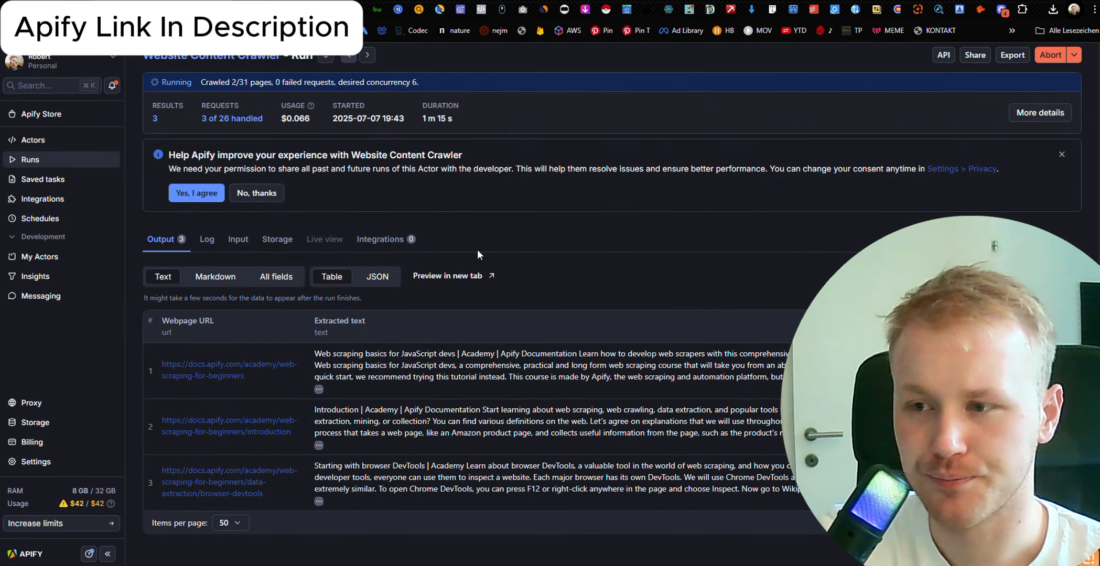
scroll(477, 259, "up", 1)
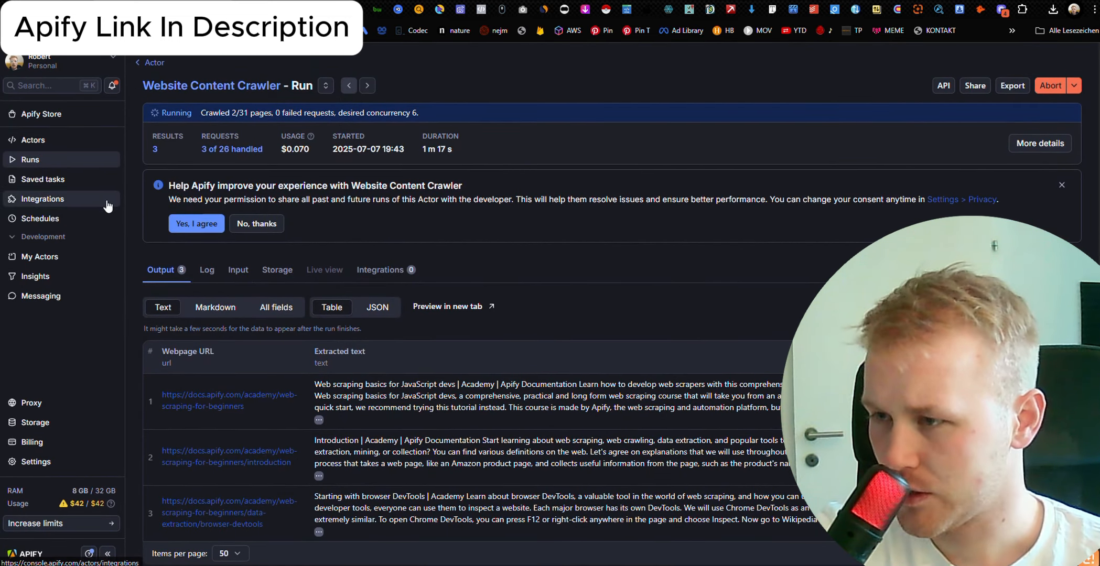
- Open Schedules and read the description of starting Actors automatically at specific times
left_click(75, 219)
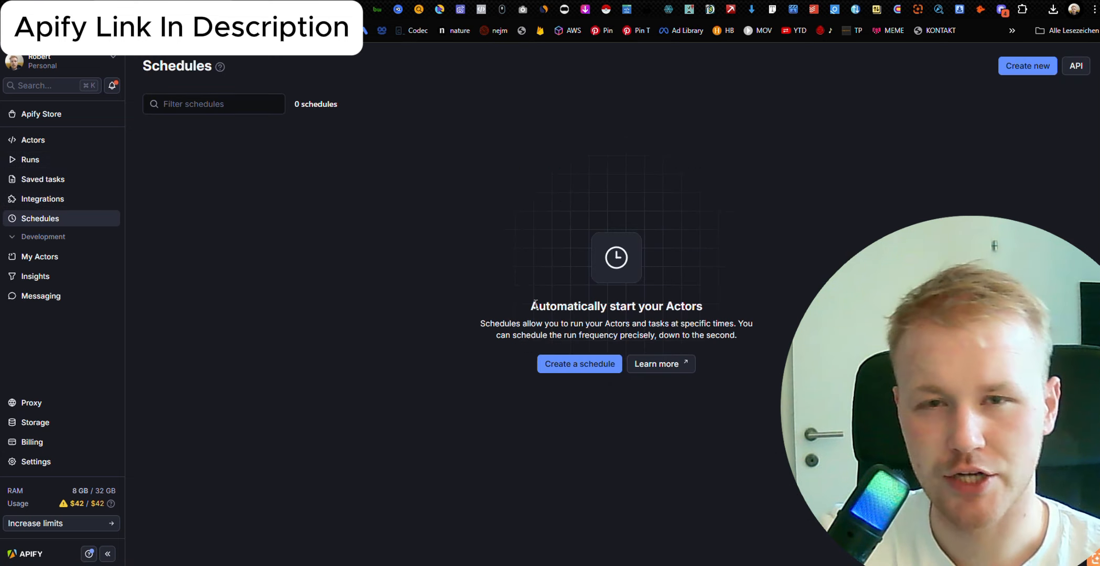
left_click_drag(536, 306, 790, 340)
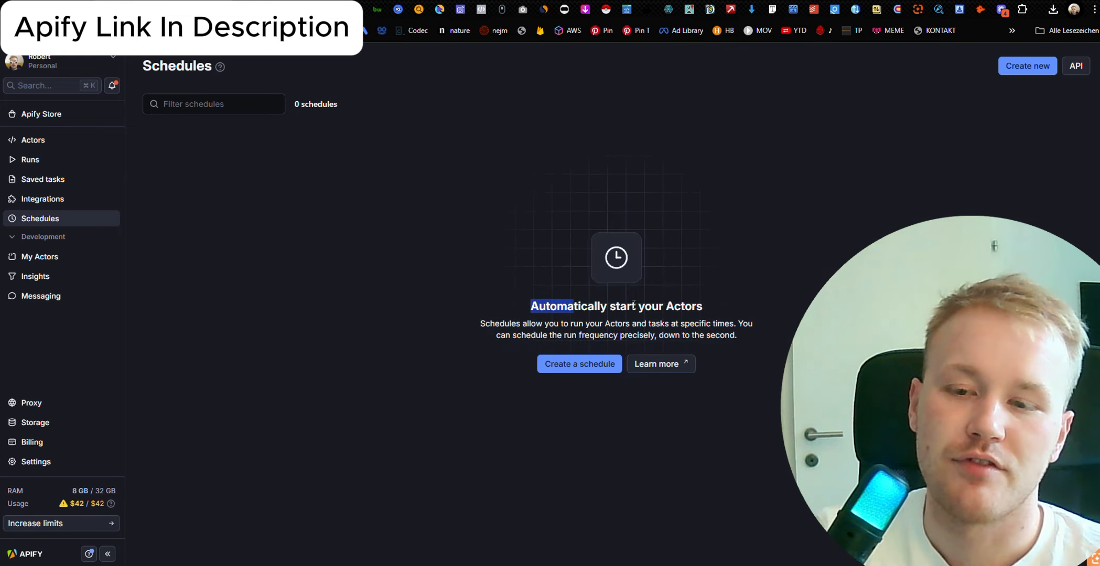
left_click_drag(634, 304, 737, 344)
left_click(737, 347)
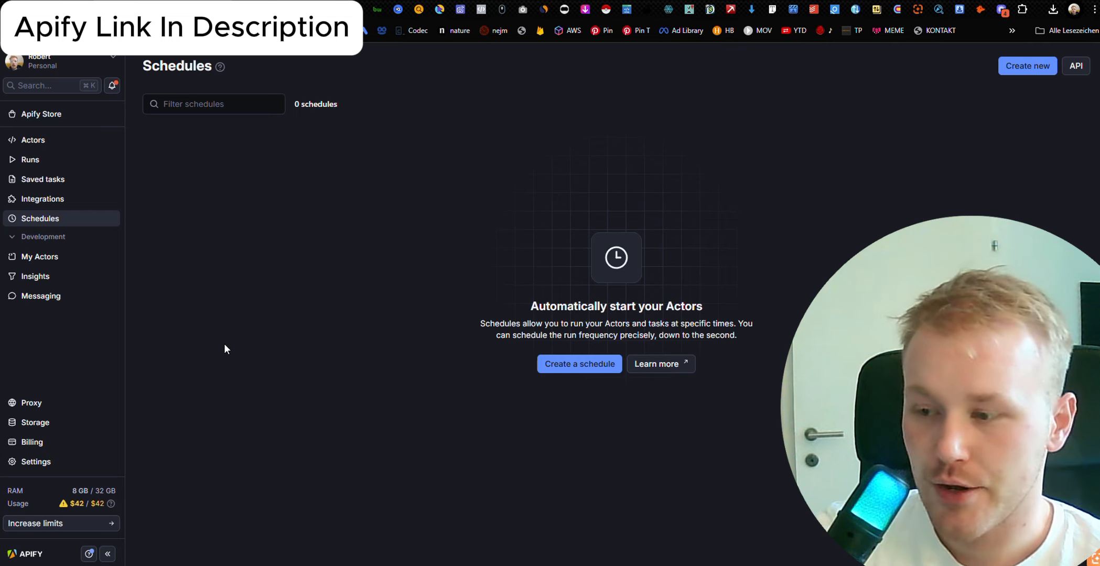
- Check the account's usage limit and the current billing period's platform usage, and return to Schedules
mouse_move(84, 505)
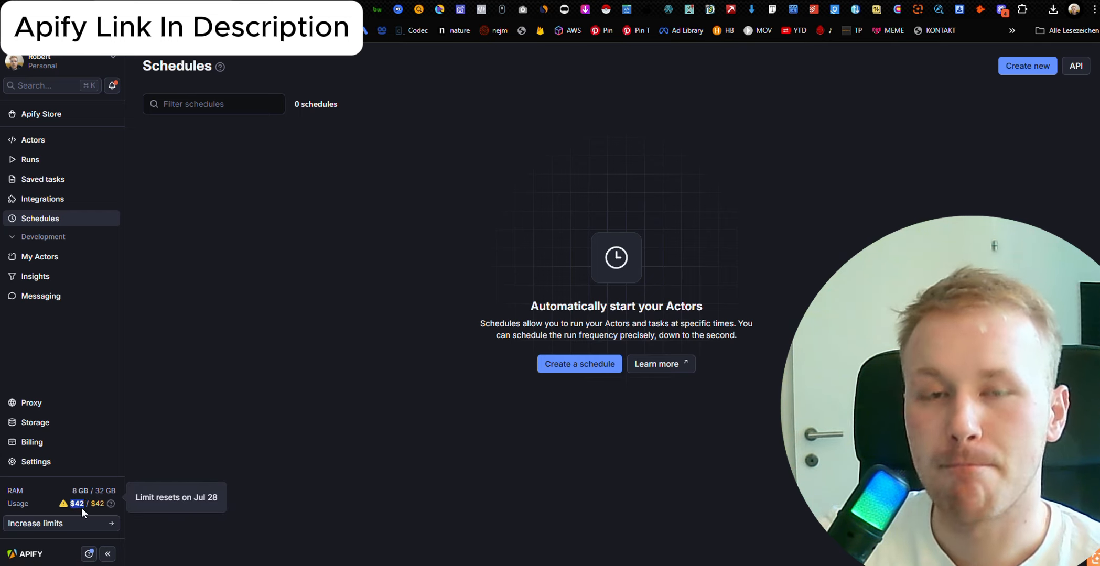
left_click(80, 504)
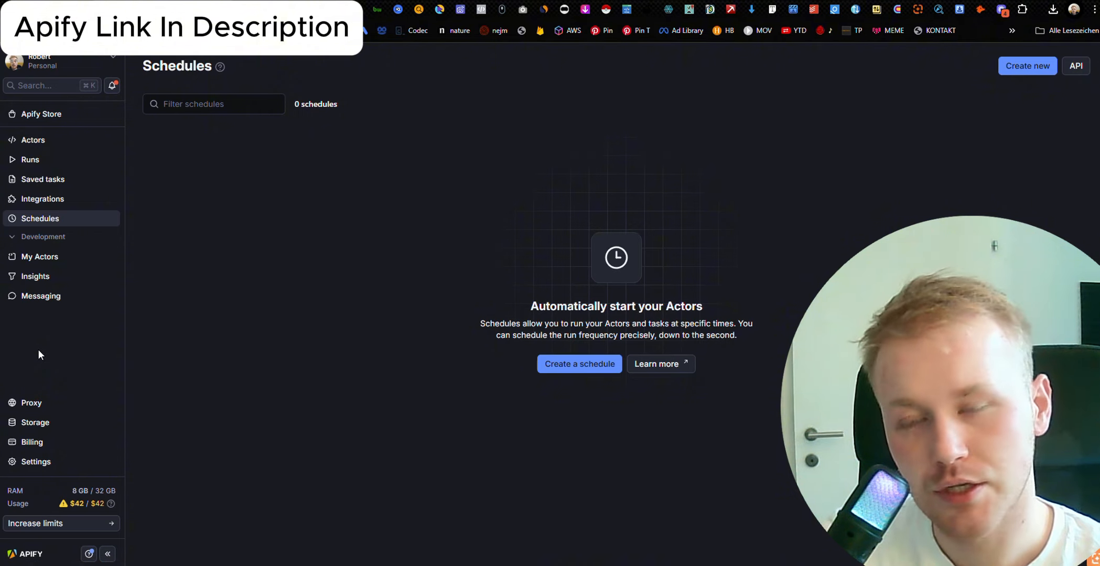
left_click(61, 446)
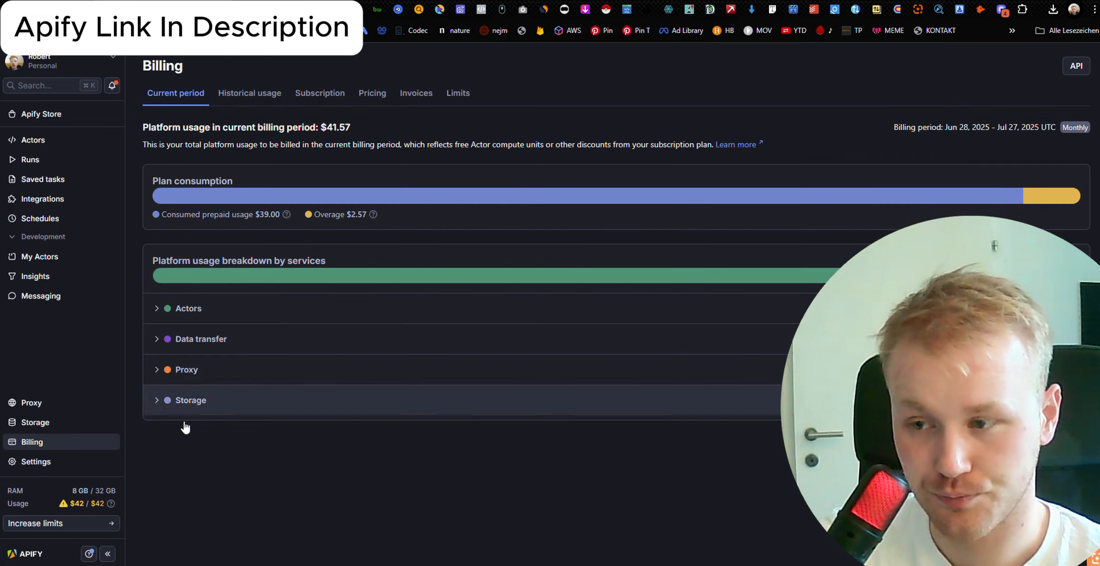
key("alt+Left")
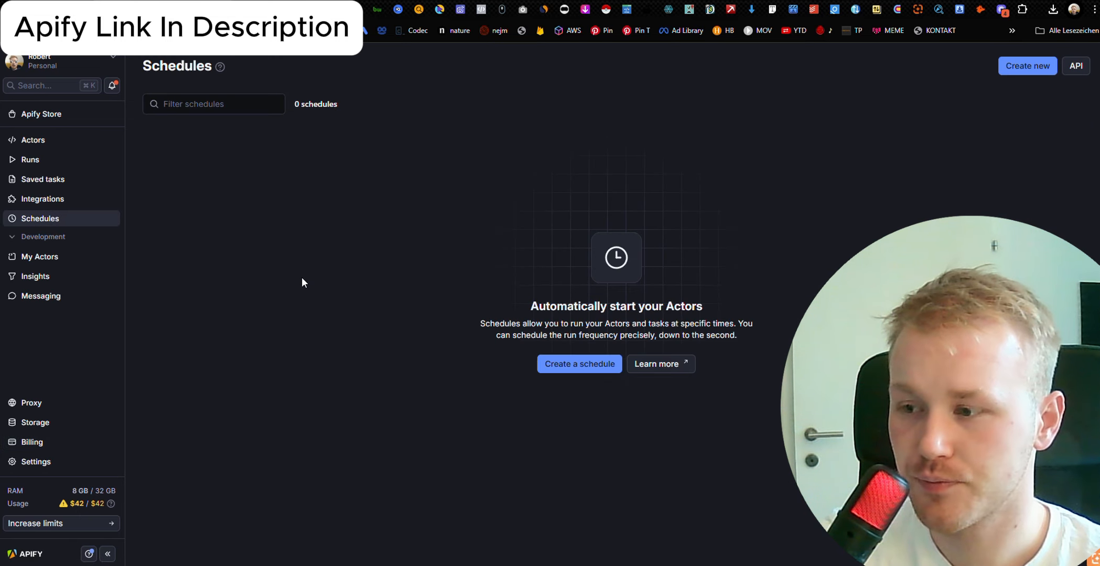
- Open Storage and review the stored datasets and the retention notice for unnamed datasets
left_click(73, 422)
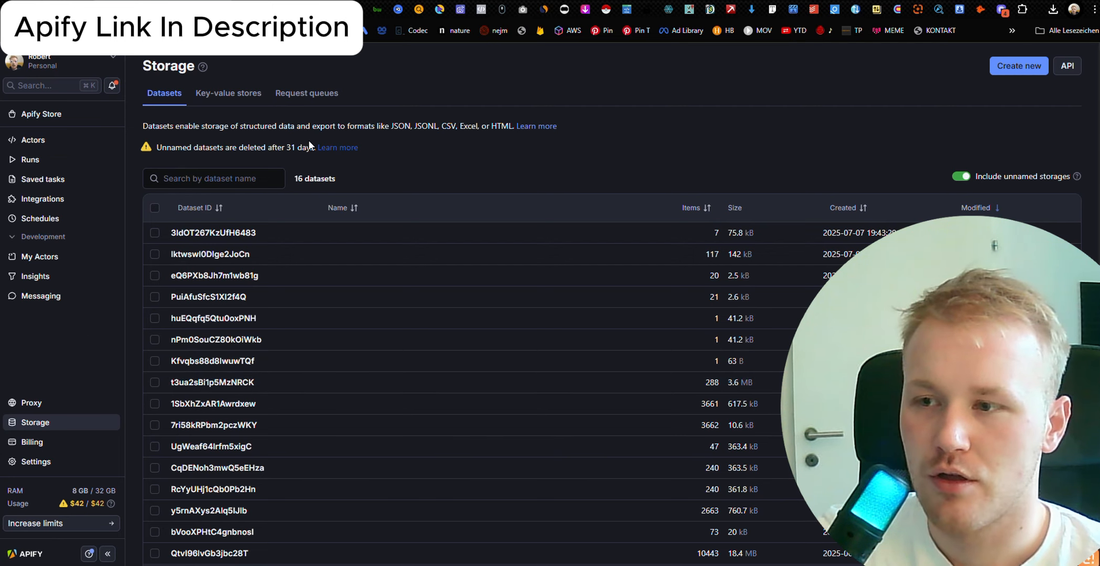
left_click(493, 154)
scroll(367, 188, "down", 1)
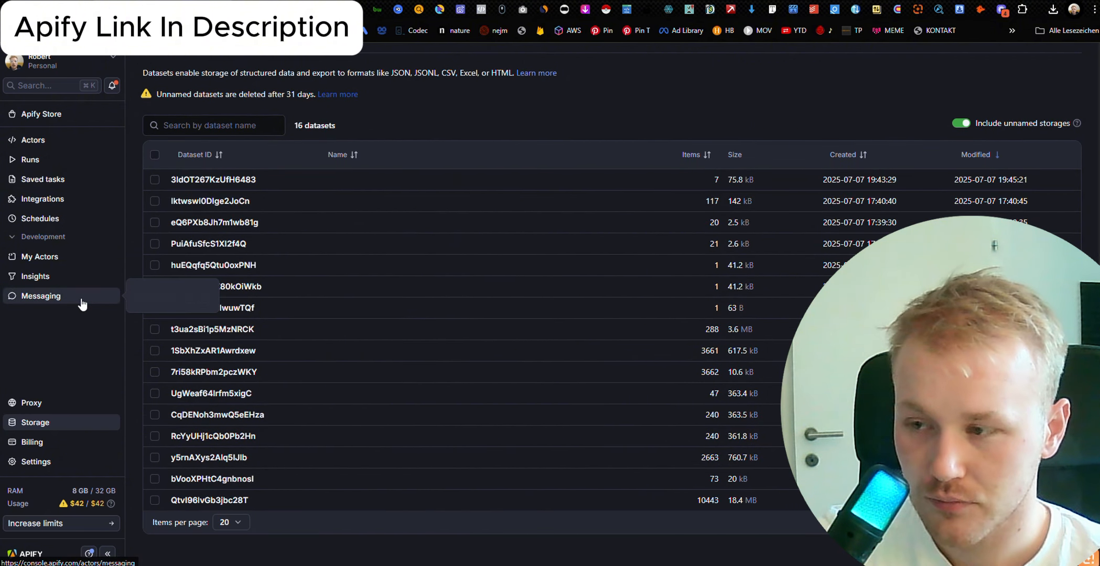
- Open My Actors and read the introduction to creating, importing and publishing own Actors
left_click(73, 260)
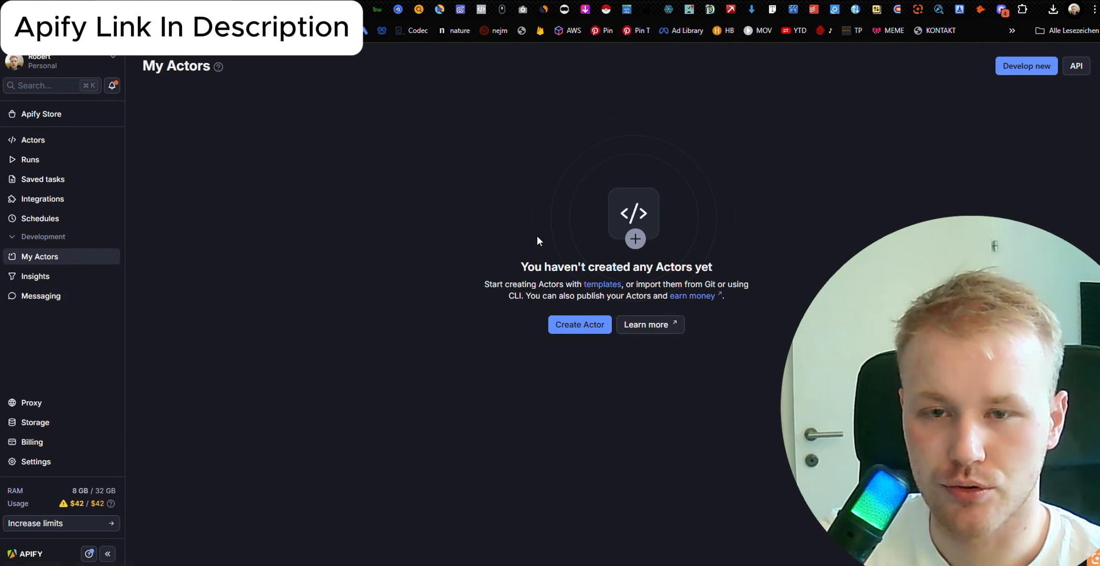
left_click_drag(492, 284, 786, 359)
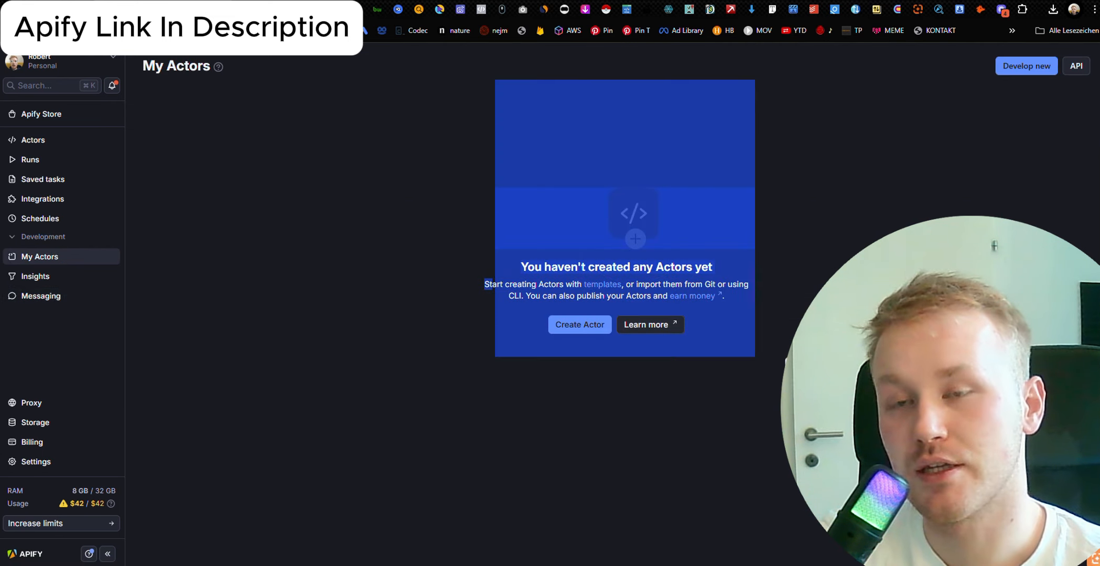
left_click(756, 301)
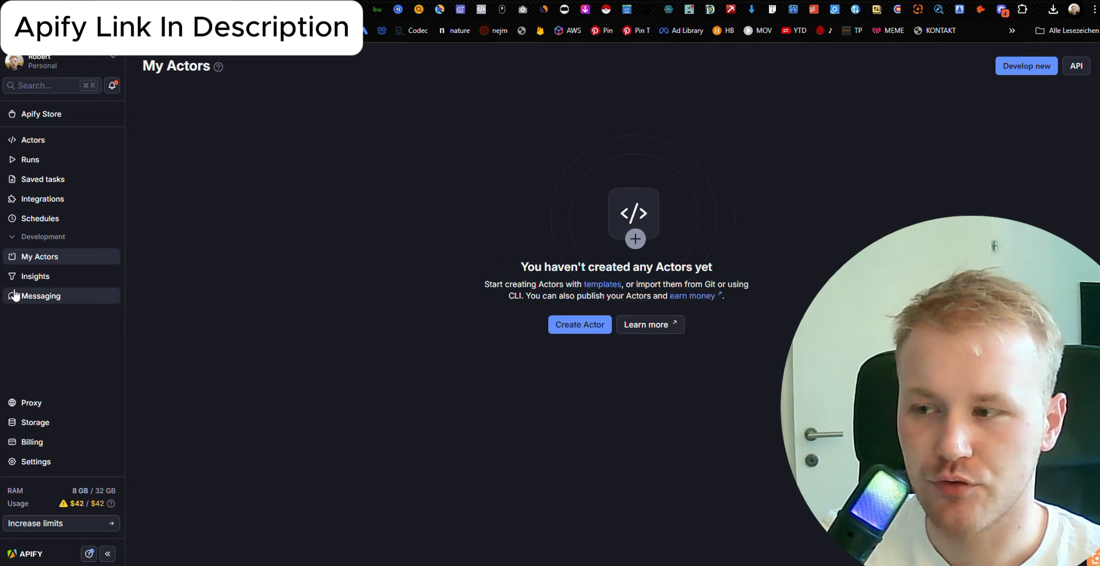
- View the Insights analytics page and the Messaging page for issues reported on own Actors
left_click(44, 277)
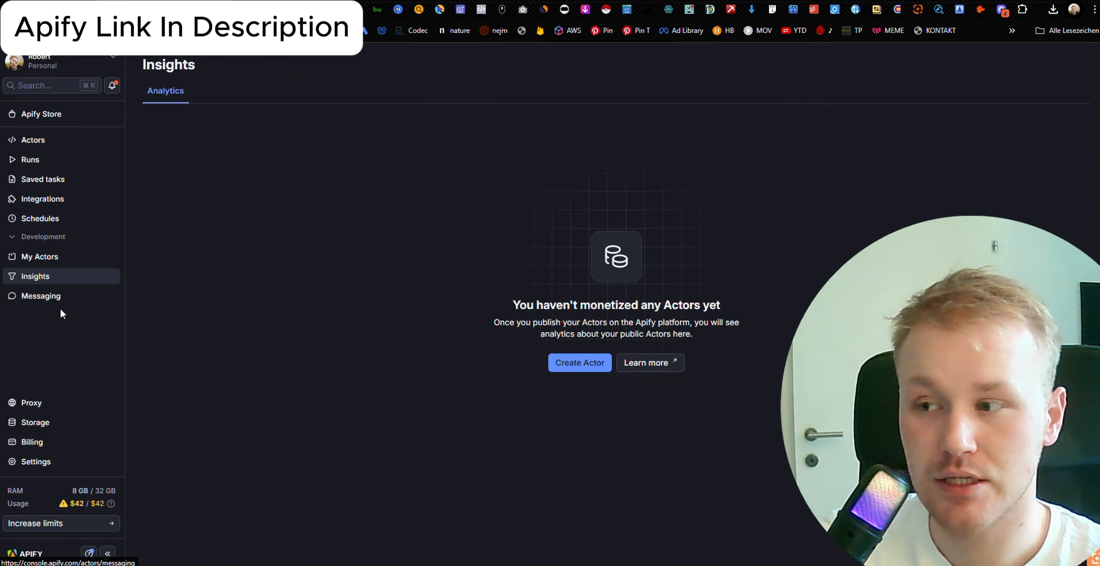
left_click(53, 297)
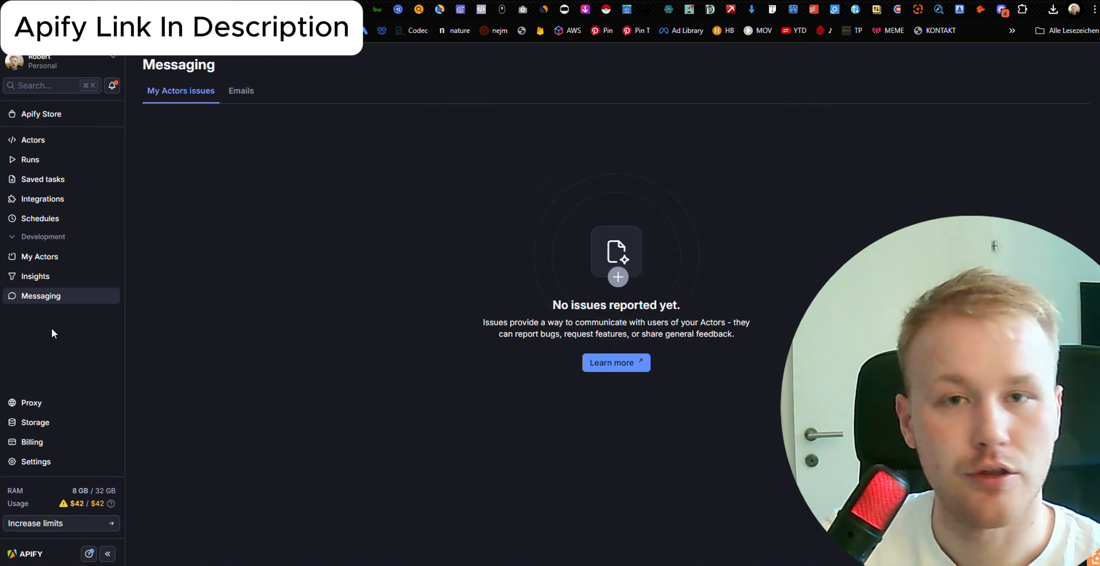
- Open the account settings and review the email, username, profile, README and social link fields
left_click(37, 464)
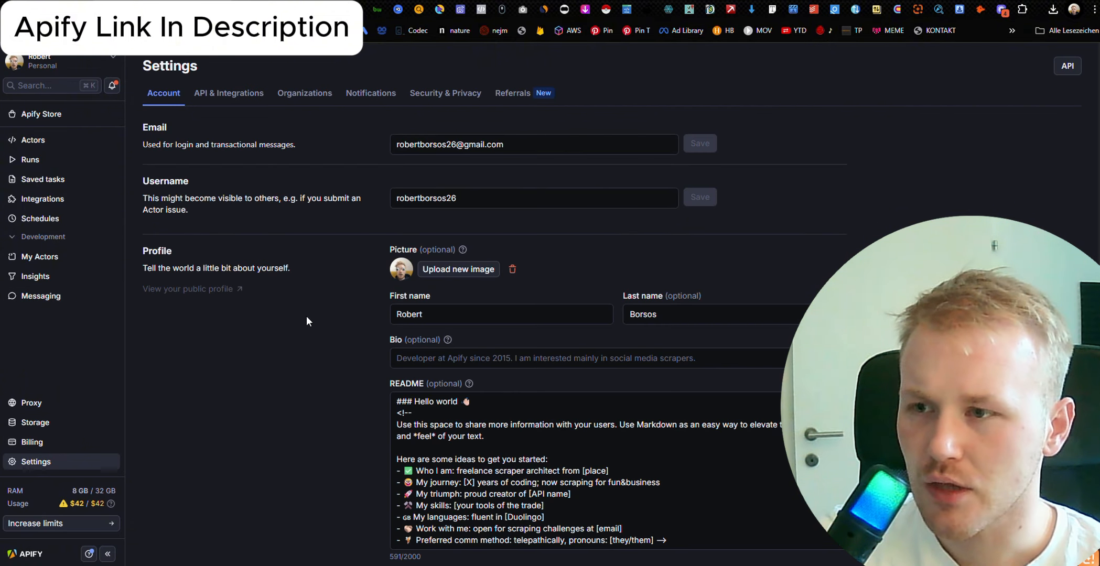
scroll(558, 208, "down", 2)
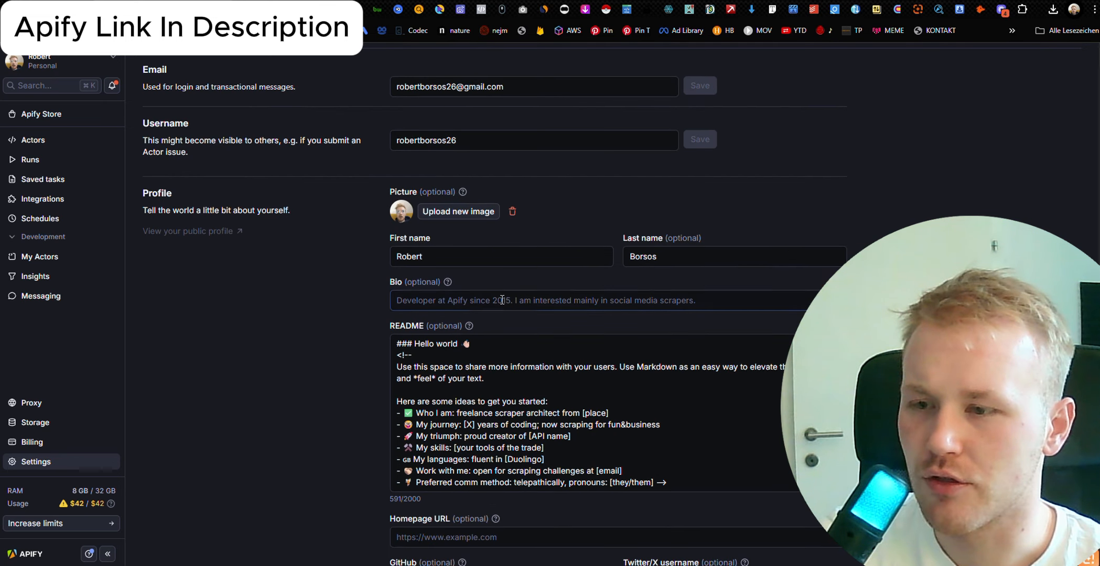
left_click_drag(438, 320, 445, 367)
scroll(279, 351, "down", 5)
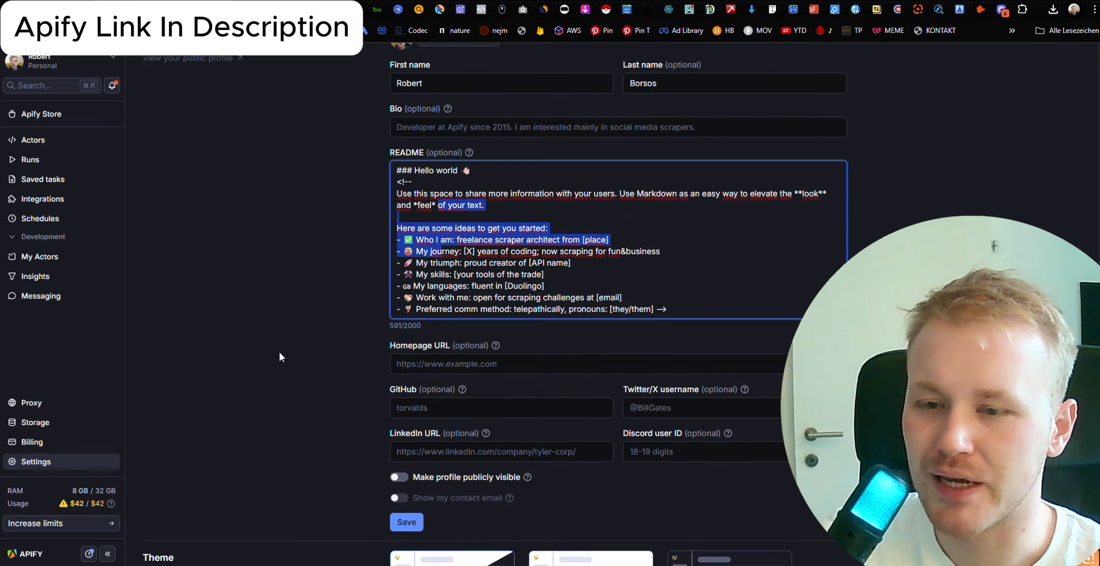
scroll(290, 361, "up", 7)
scroll(295, 366, "up", 1)
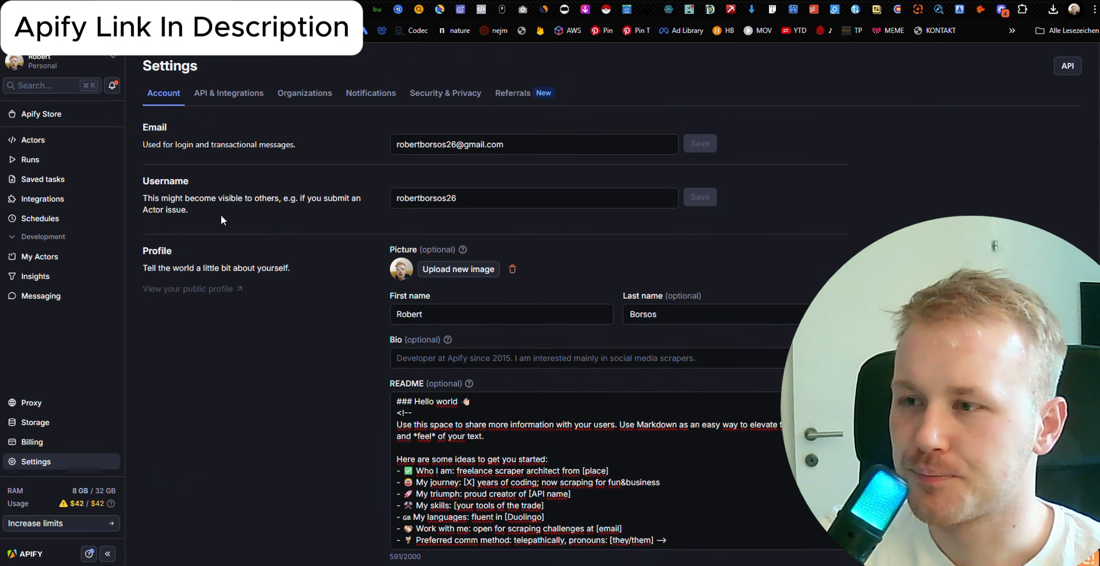
- Review the API & Integrations settings, including the personal API tokens and connected third-party accounts
left_click(228, 94)
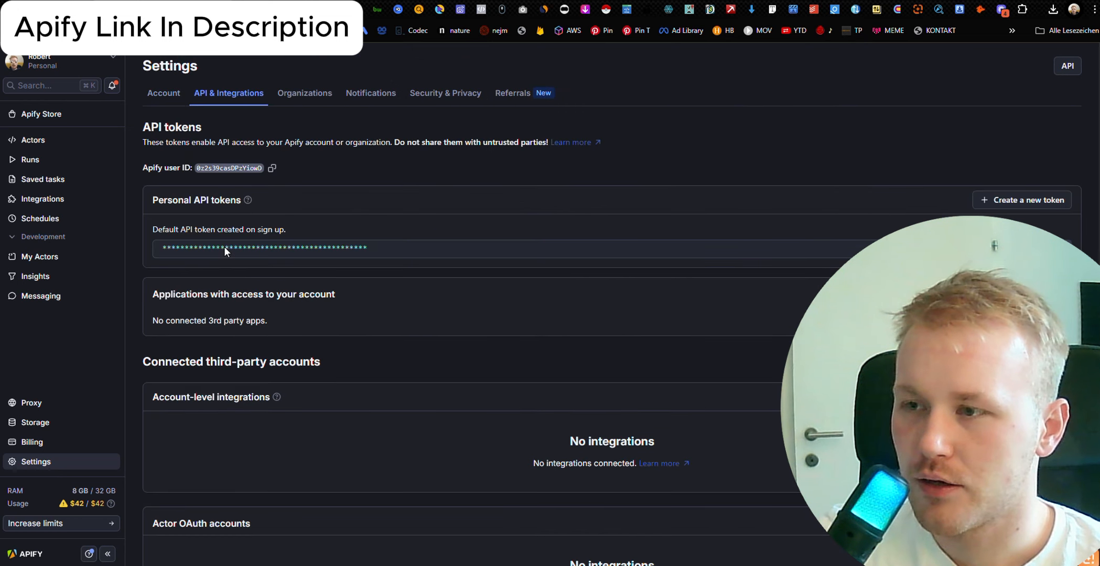
left_click_drag(139, 125, 215, 128)
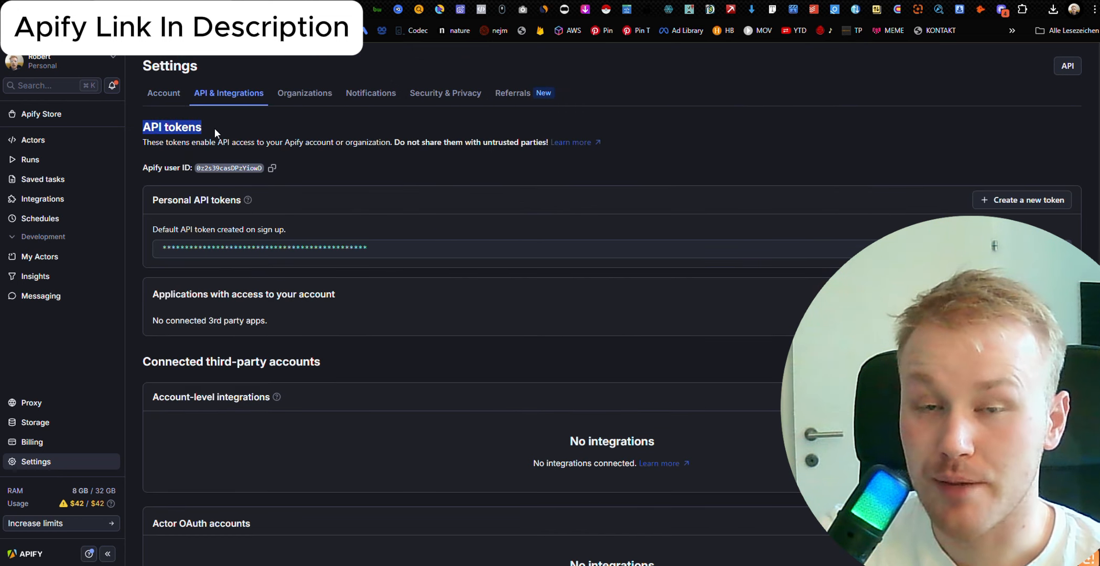
left_click(223, 133)
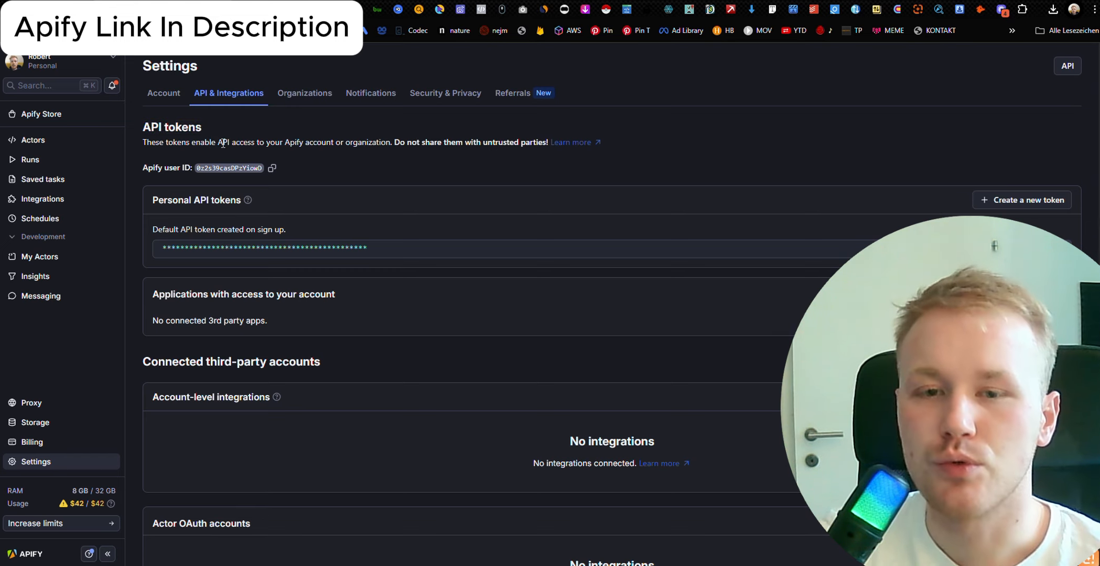
left_click_drag(189, 247, 351, 248)
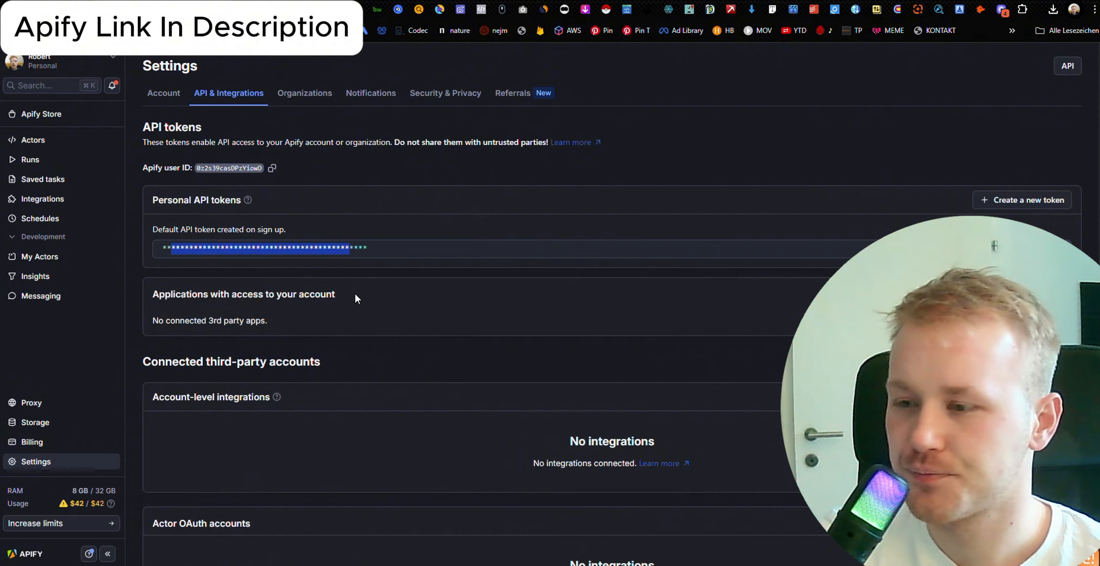
scroll(368, 283, "down", 2)
left_click(56, 313)
scroll(315, 206, "up", 2)
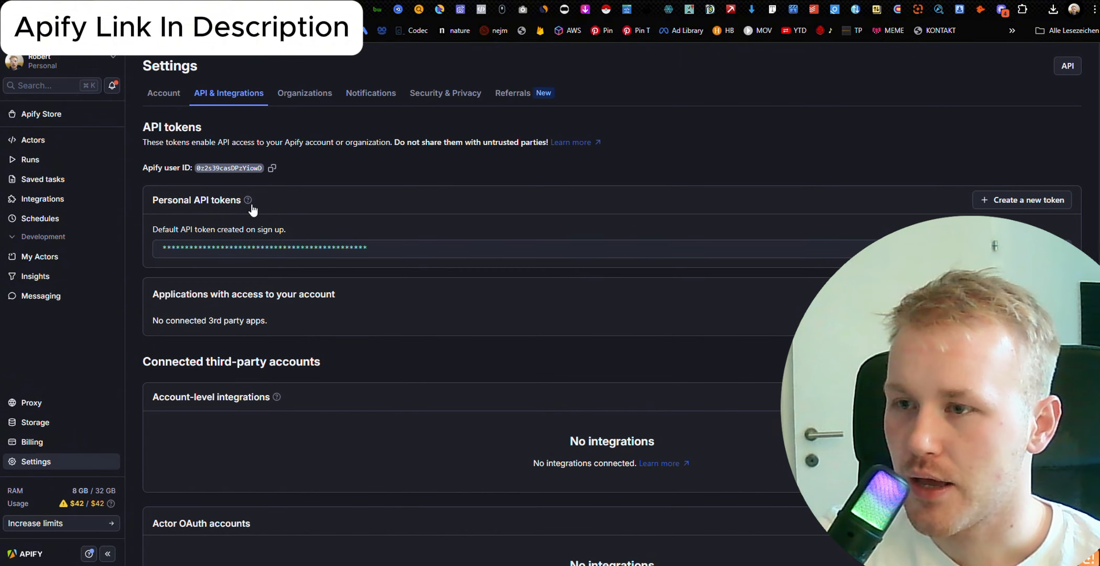
- Look through the Organizations, Notifications and Security & Privacy settings, including login, two-factor authentication and session options
left_click(305, 93)
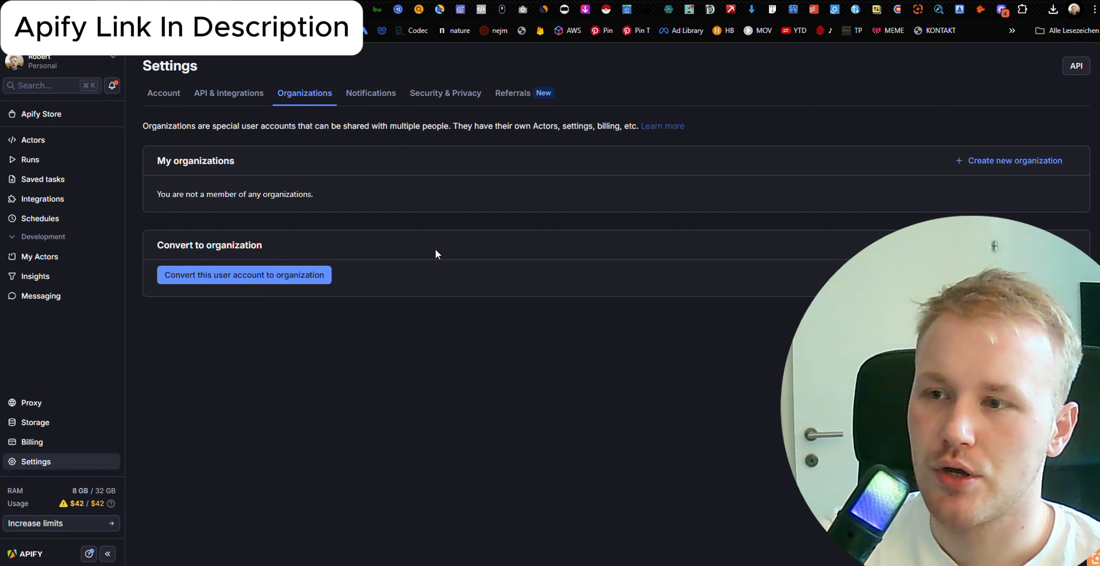
left_click(371, 93)
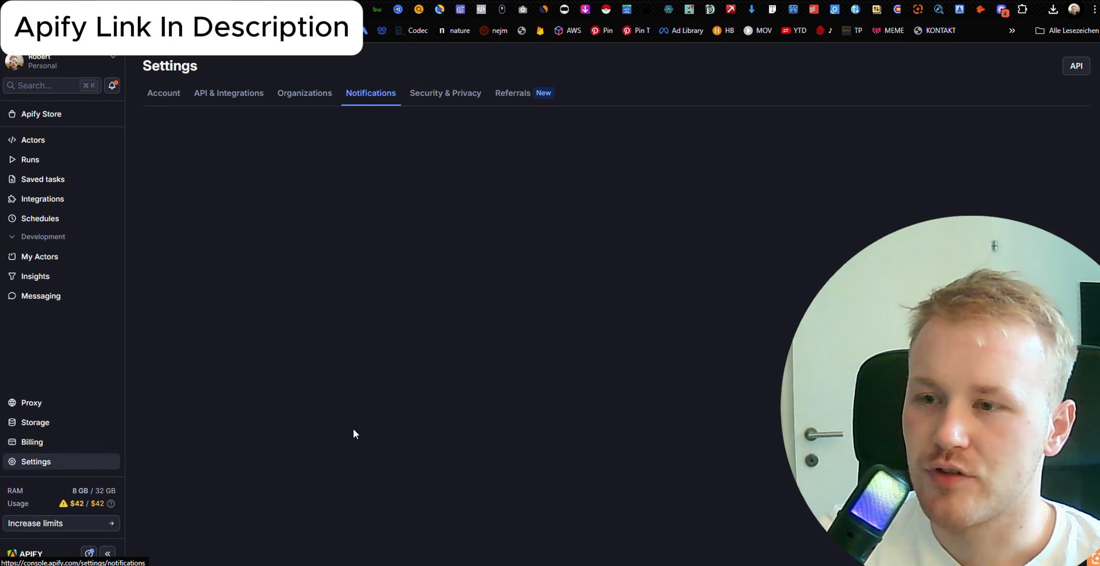
left_click(475, 100)
scroll(418, 161, "down", 2)
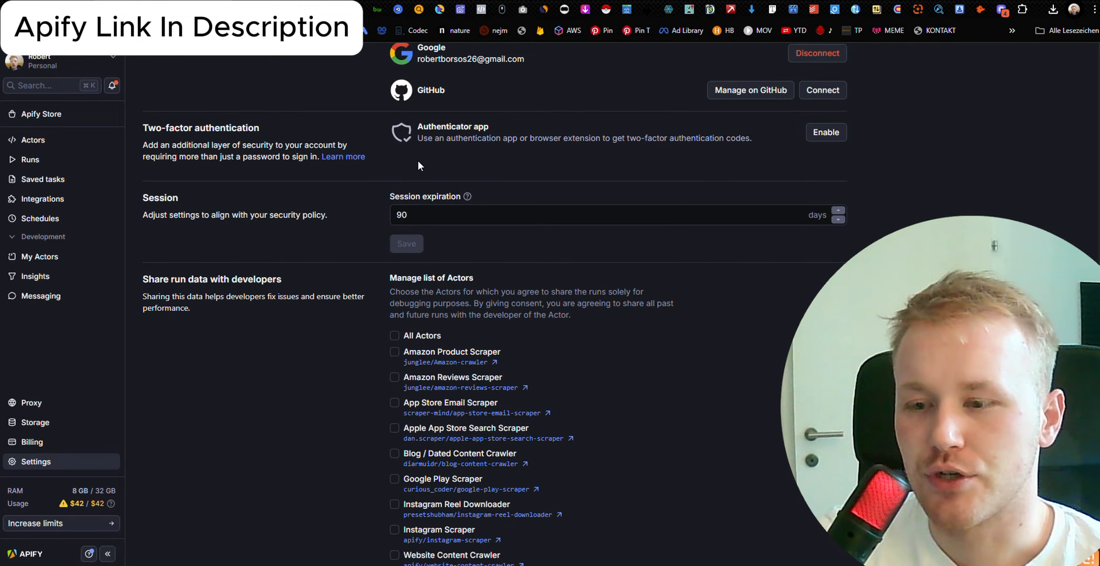
scroll(417, 162, "up", 2)
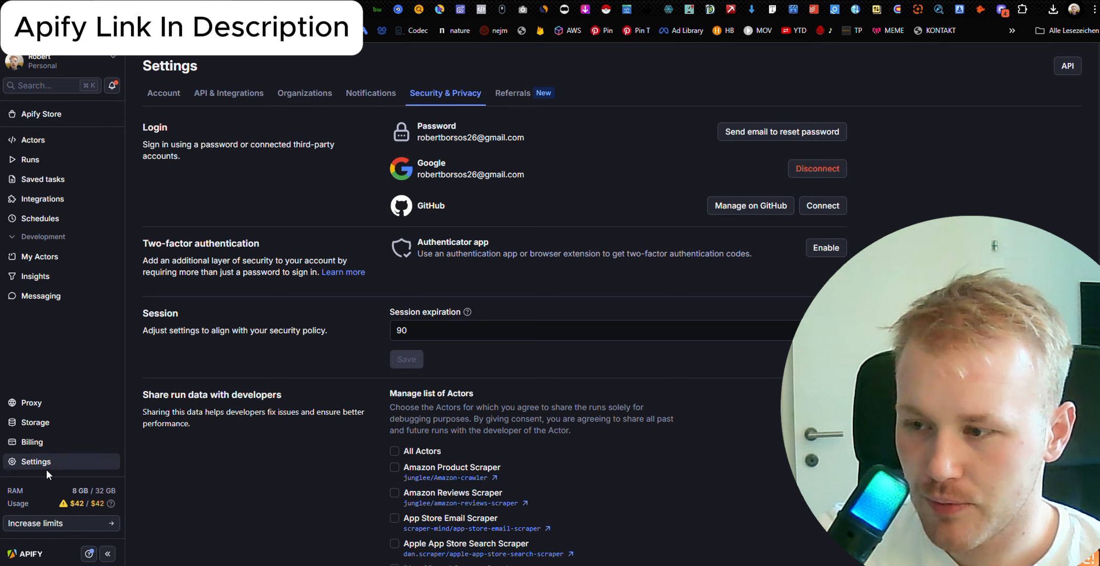
- Open Billing and examine the current period's platform usage, its explanation and the billing period dates
left_click(63, 444)
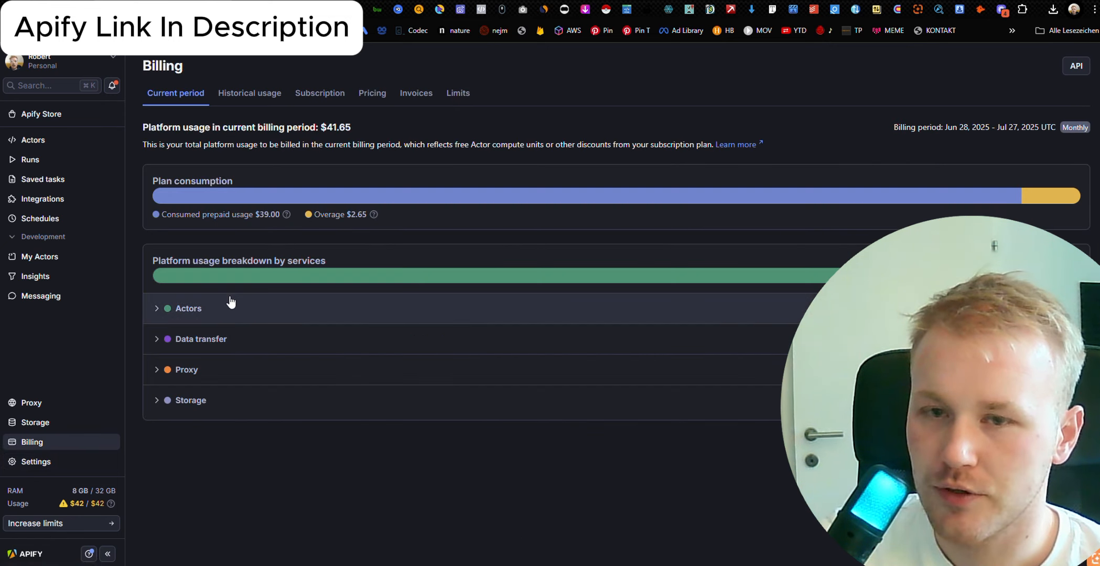
left_click_drag(148, 122, 351, 128)
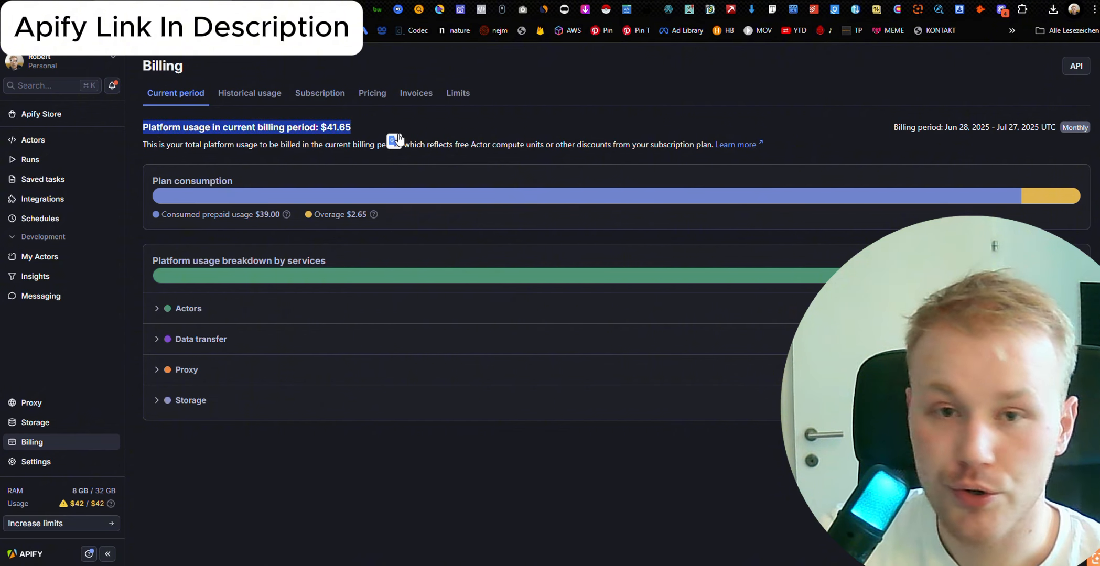
left_click(393, 140)
left_click(453, 178)
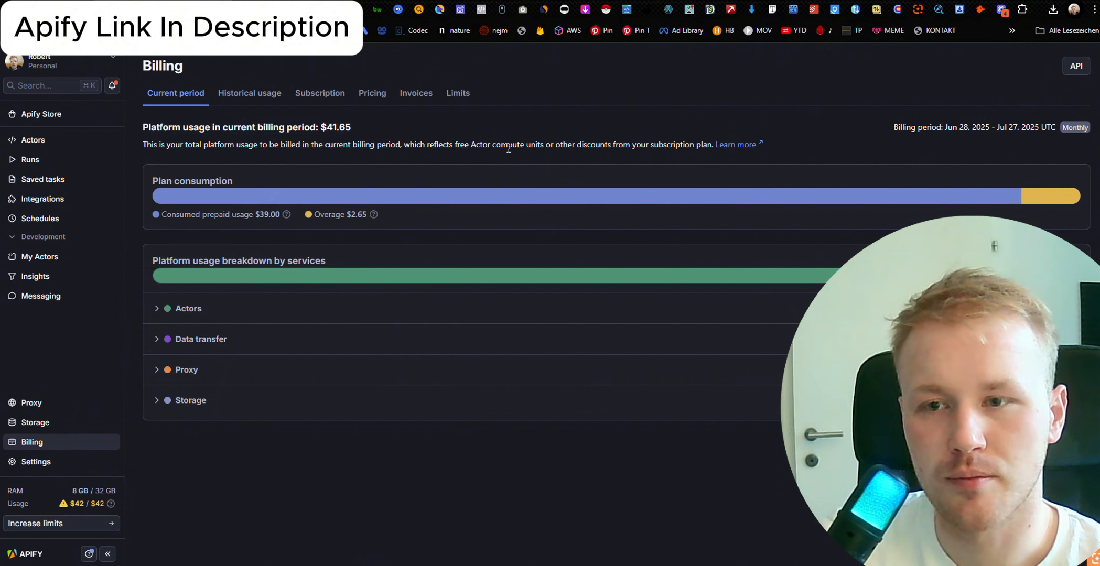
left_click_drag(507, 144, 690, 148)
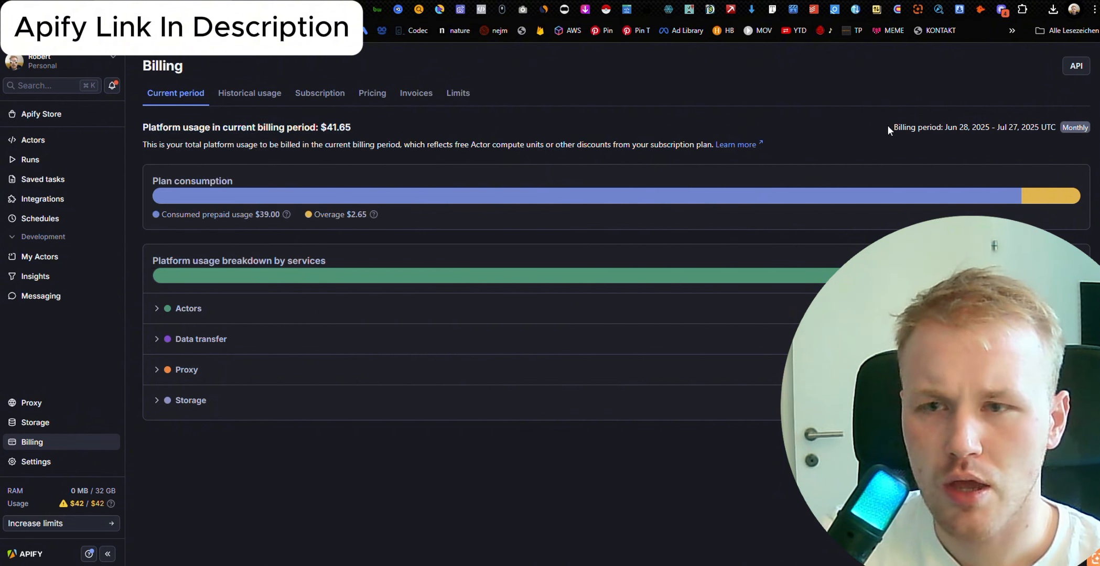
left_click_drag(888, 128, 1057, 128)
- Open the subscription details and read what the Starter plan includes
left_click(335, 97)
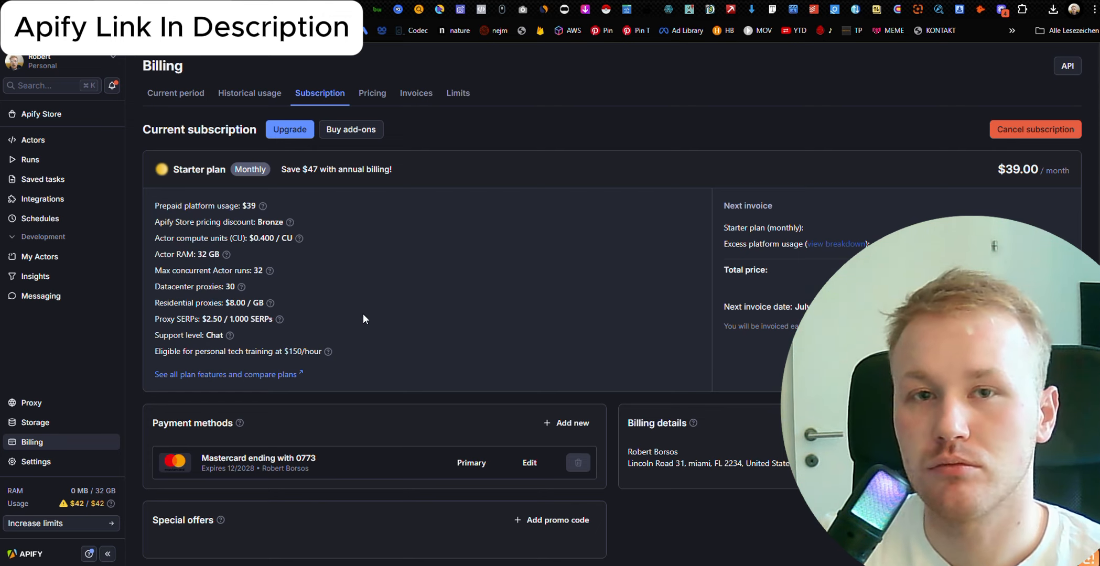
left_click_drag(388, 374, 425, 394)
left_click(219, 275)
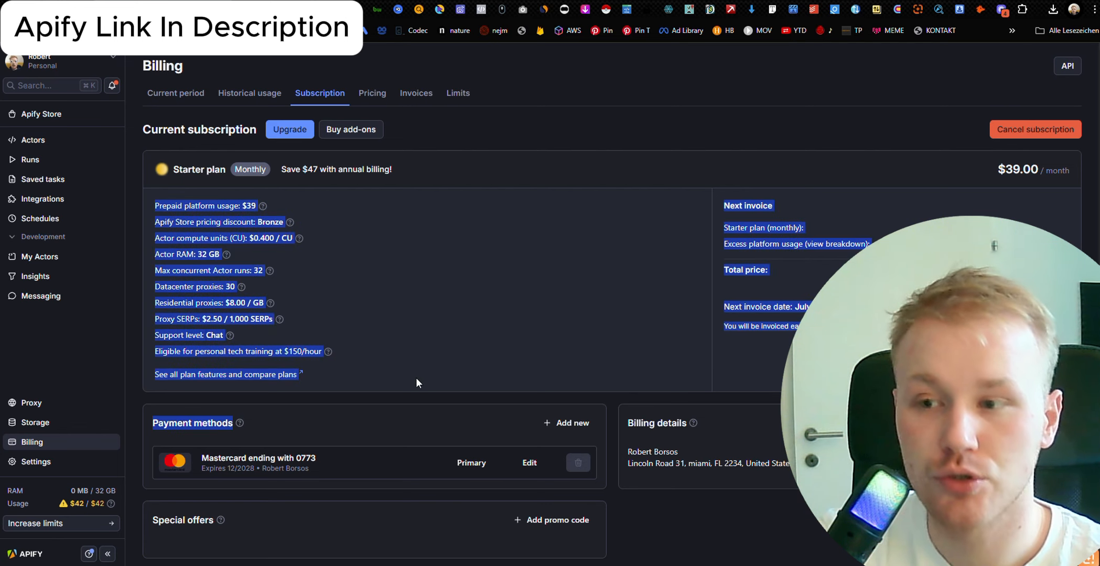
left_click_drag(422, 351, 399, 253)
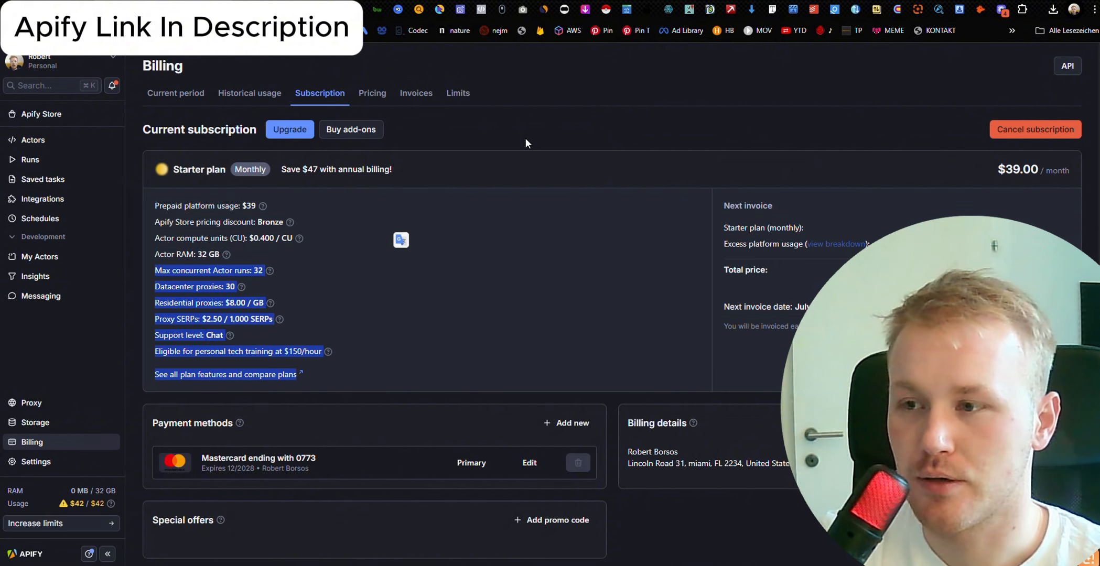
- Open the plan upgrade page and compare the monthly prices and pay-as-you-go terms of the Starter, Scale and Business plans
left_click(290, 129)
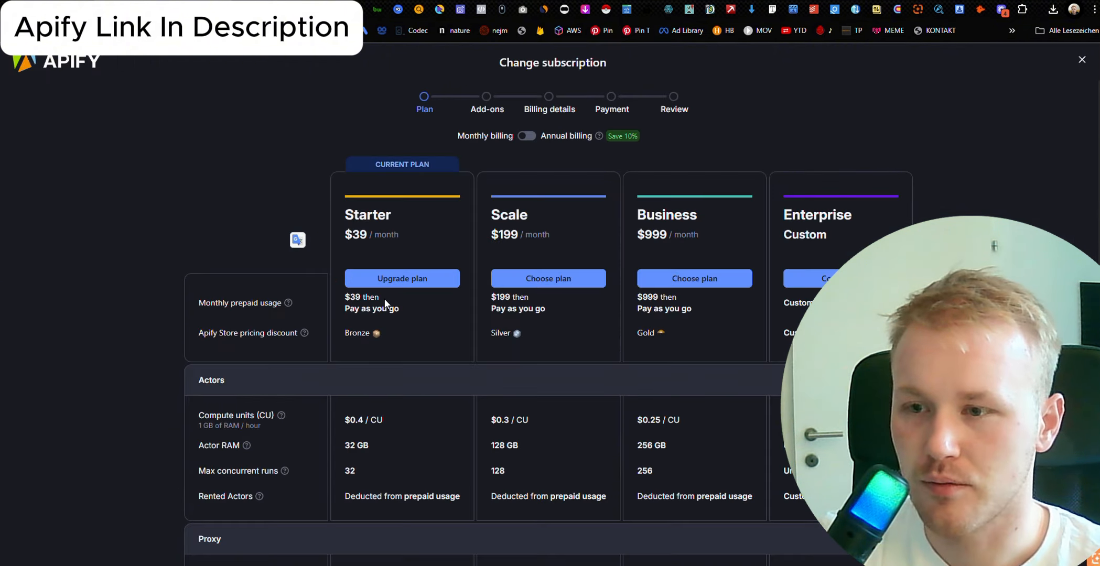
left_click_drag(492, 234, 735, 241)
left_click(791, 240)
scroll(629, 236, "down", 3)
scroll(629, 236, "up", 3)
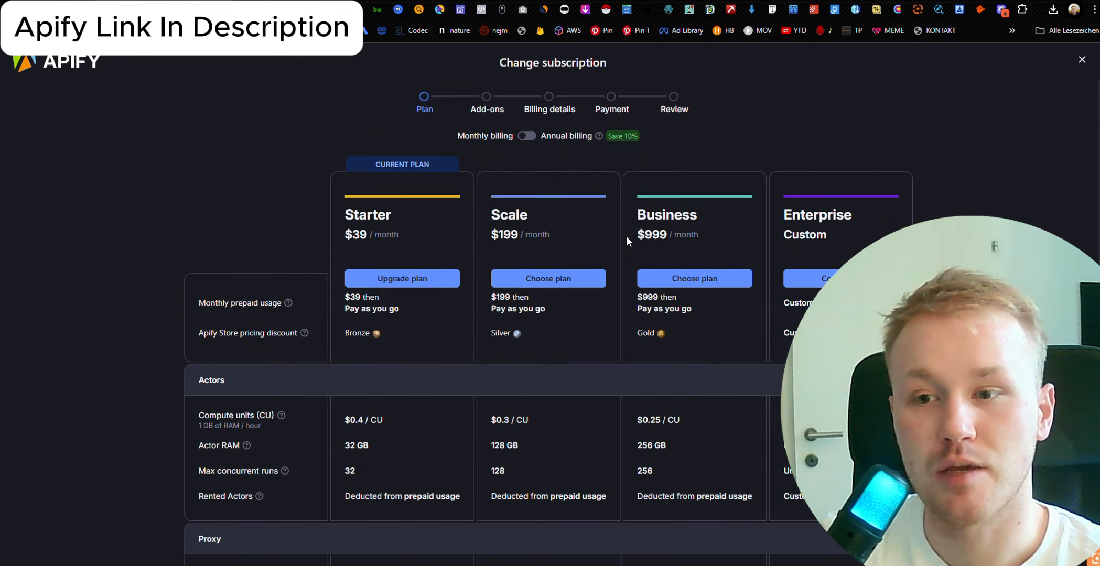
scroll(637, 213, "down", 1)
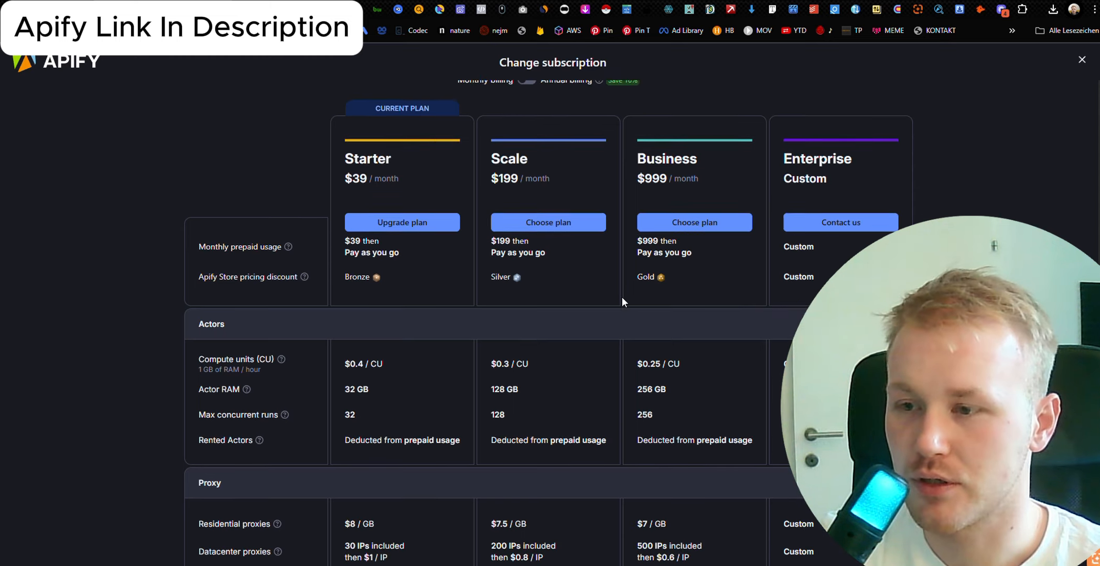
left_click_drag(346, 250, 389, 255)
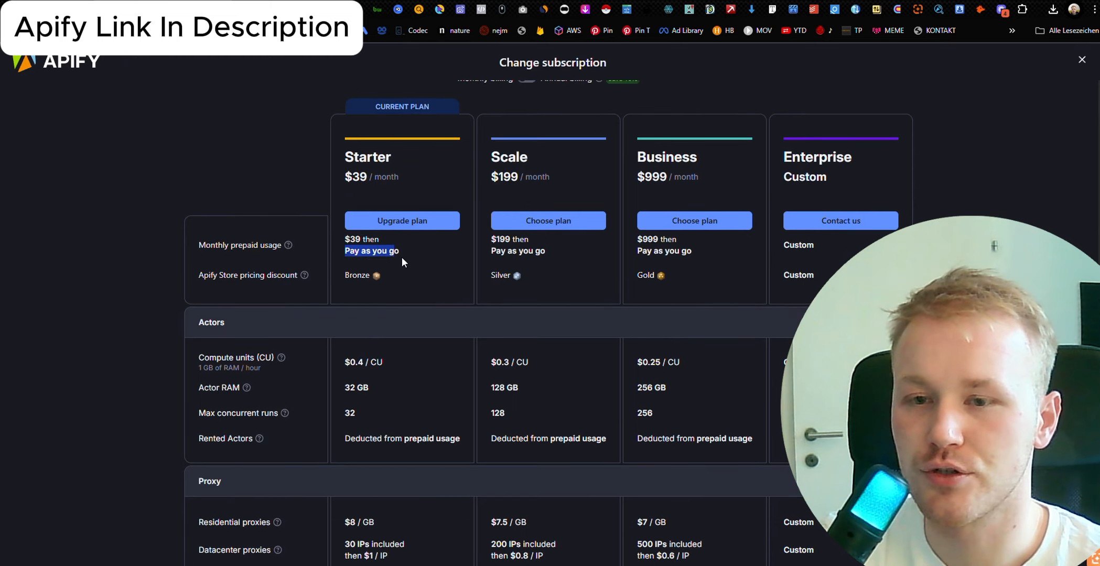
left_click_drag(484, 249, 727, 256)
left_click(729, 261)
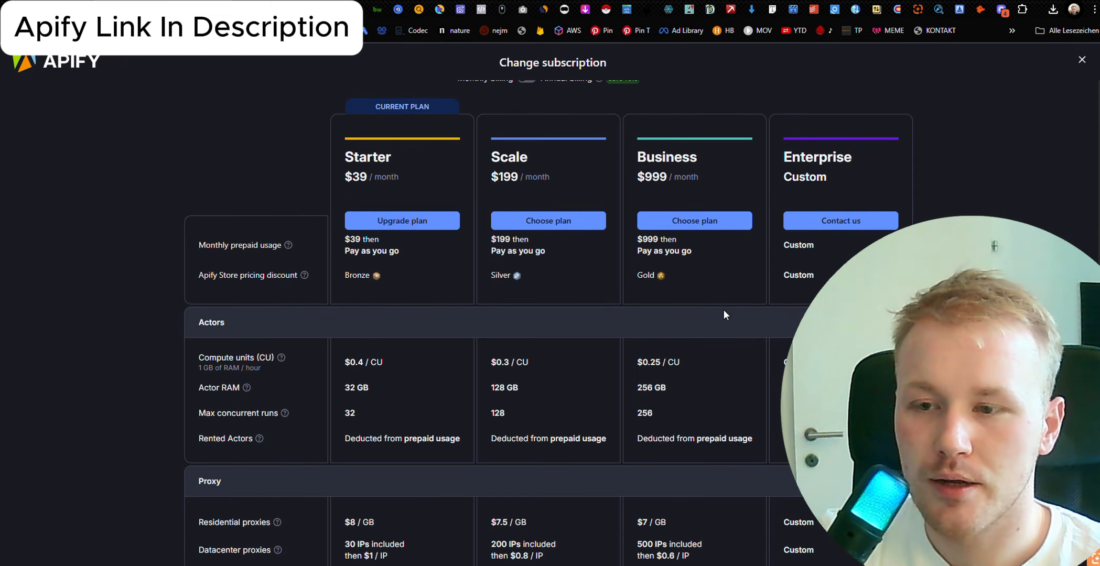
- Compare Actor RAM and compute unit prices across the plans, and leave the subscription change without choosing a plan
scroll(723, 310, "down", 1)
left_click_drag(730, 317, 617, 326)
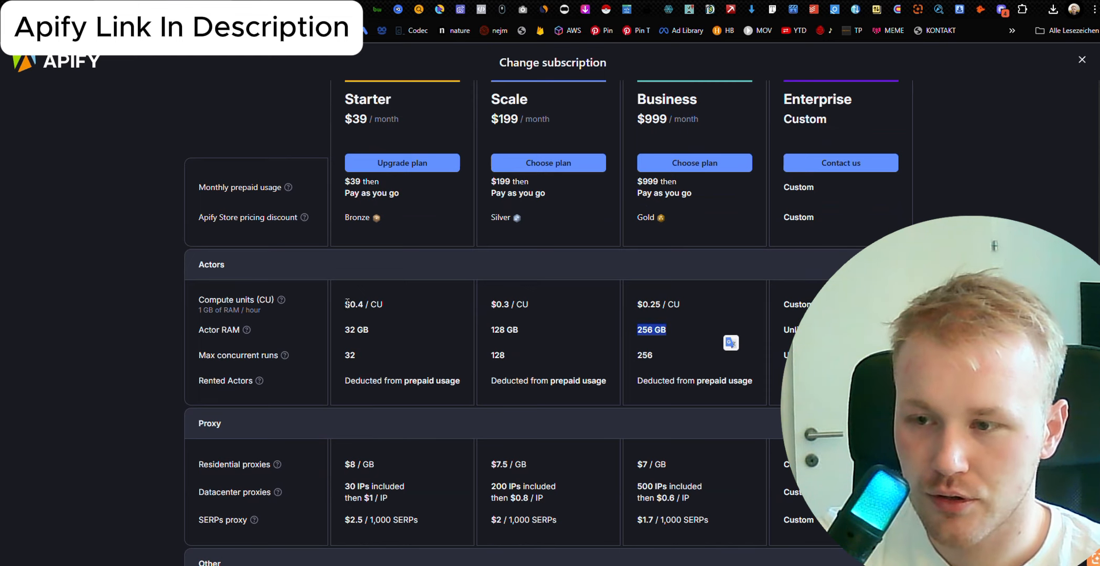
left_click_drag(346, 303, 385, 313)
left_click_drag(489, 303, 561, 308)
left_click(644, 306)
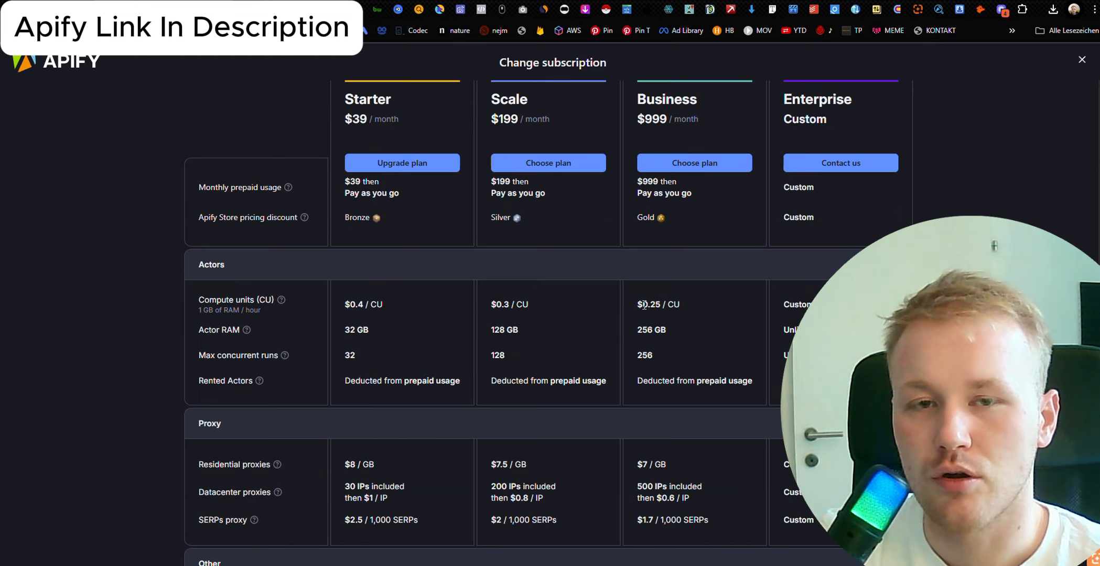
left_click_drag(644, 306, 700, 310)
scroll(700, 312, "up", 2)
left_click(1083, 61)
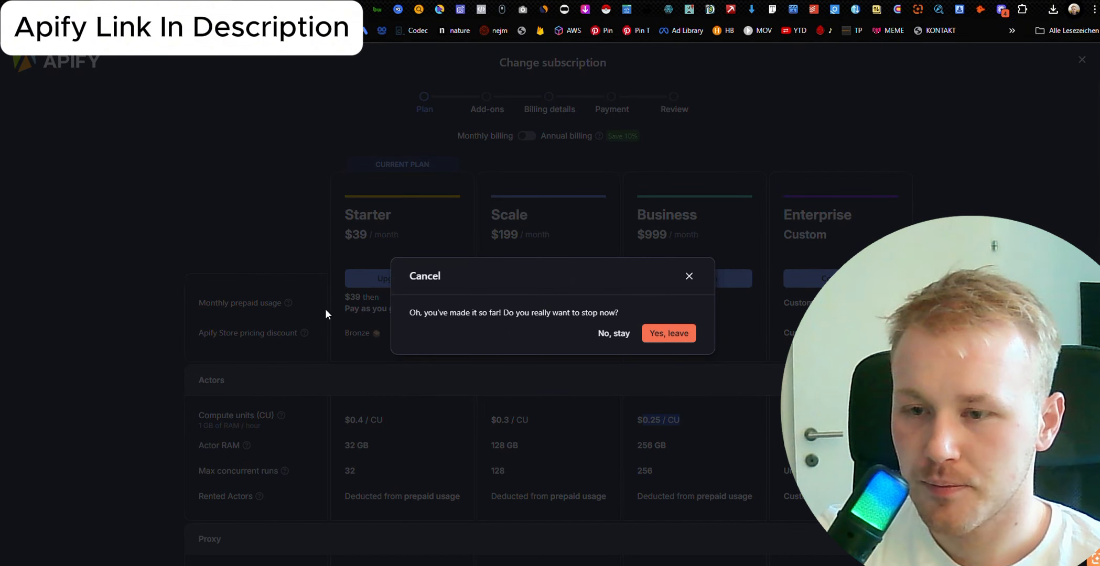
left_click(646, 336)
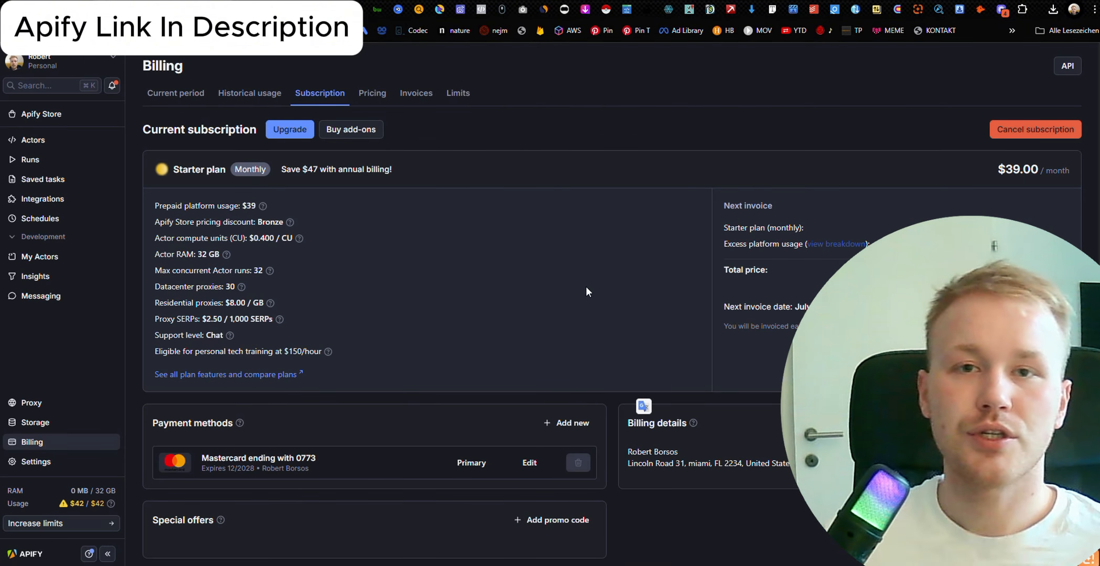